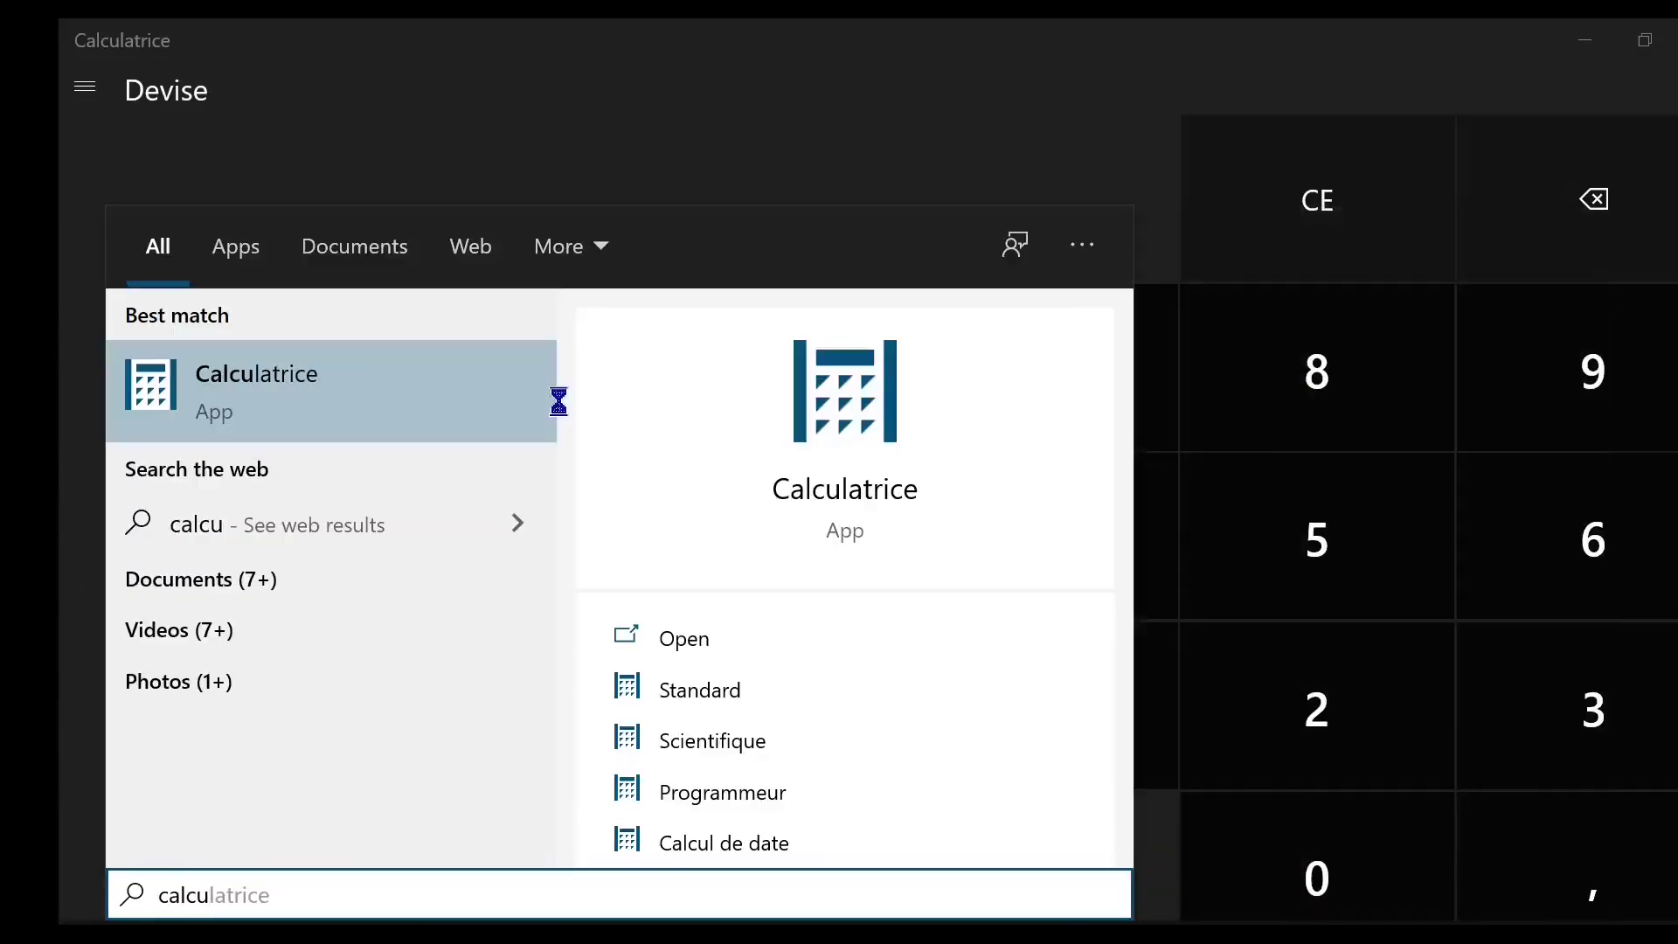
Open the Calculatrice app from the search results and switch it to Standard mode.
right_click(252, 385)
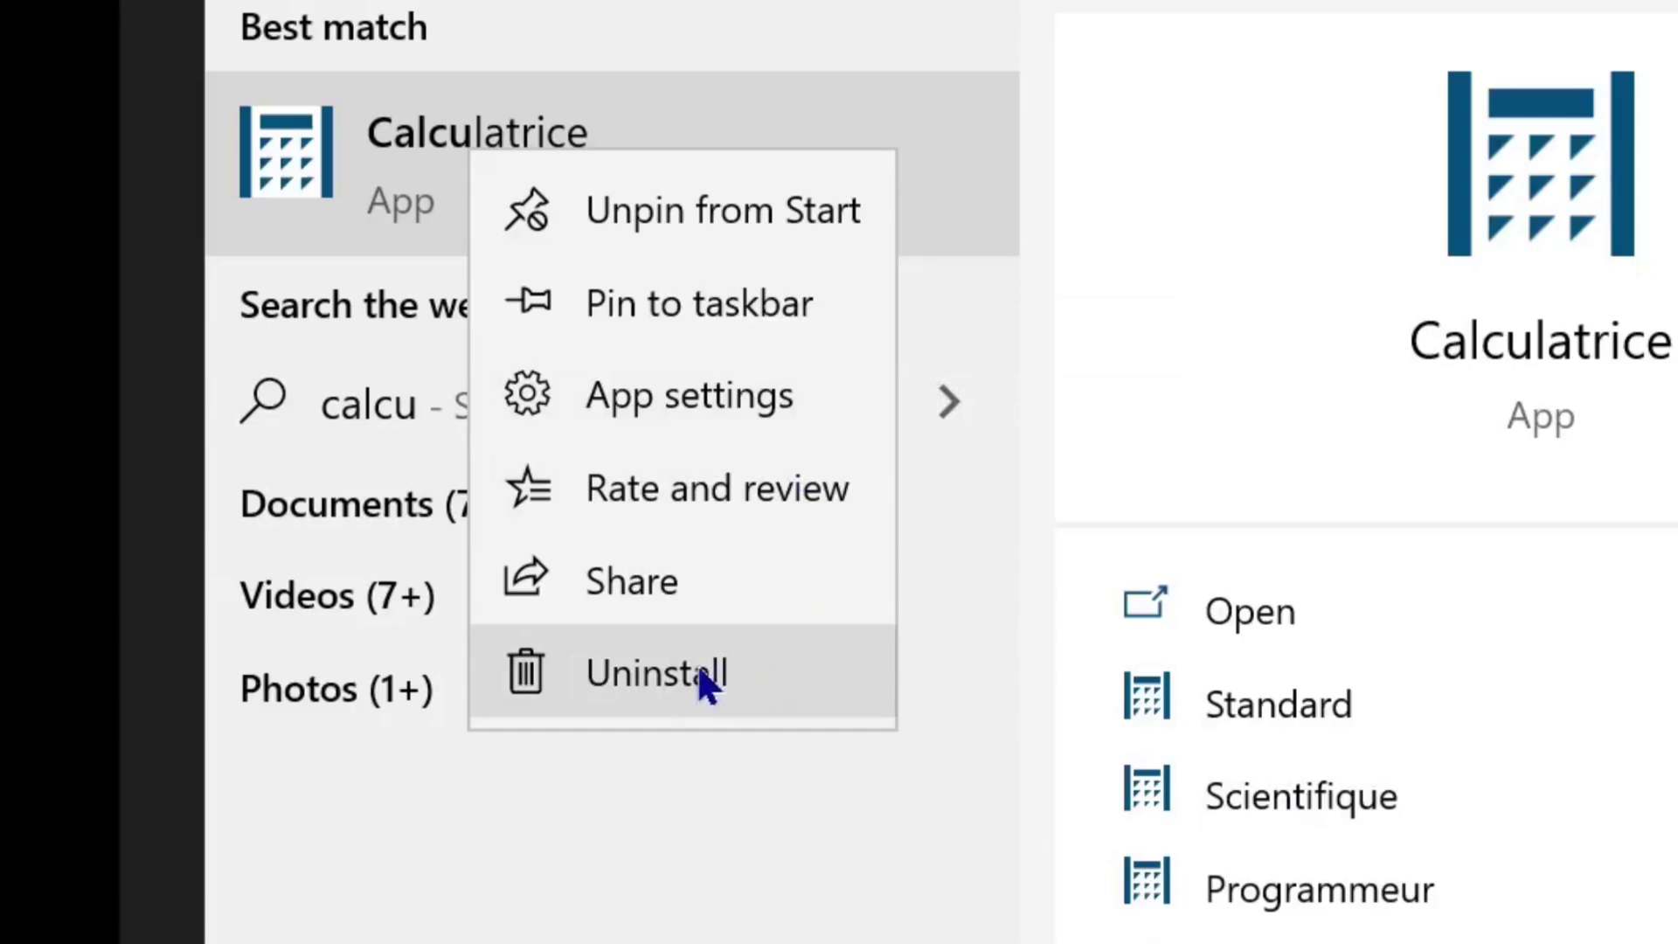
left_click(1541, 166)
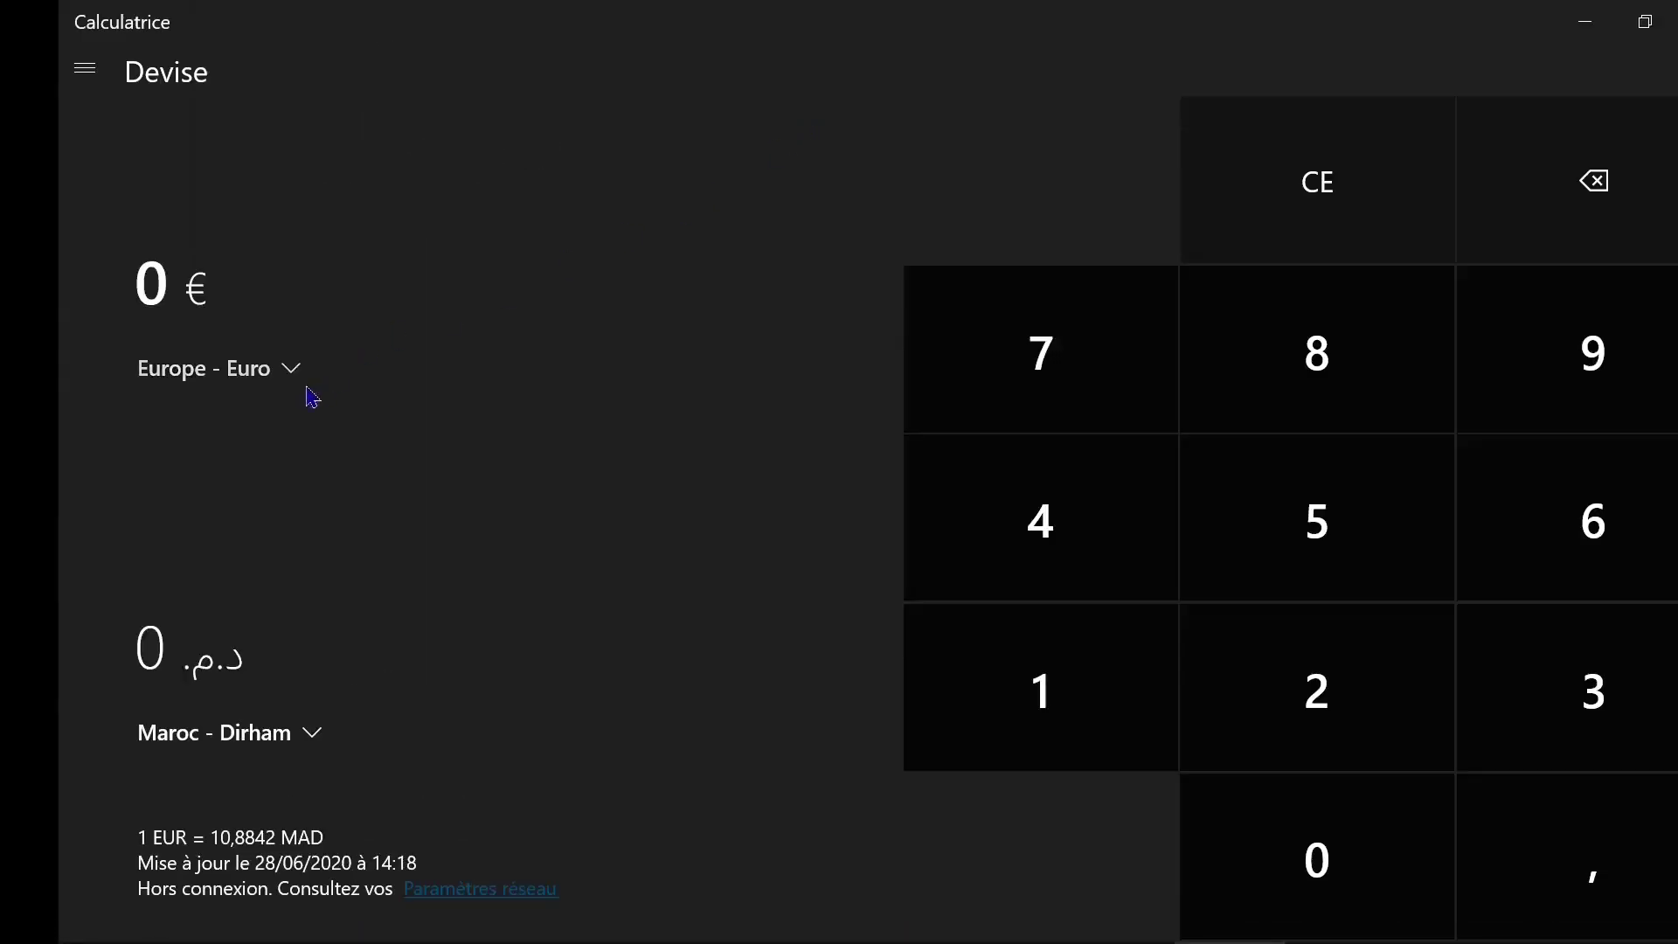
left_click(88, 72)
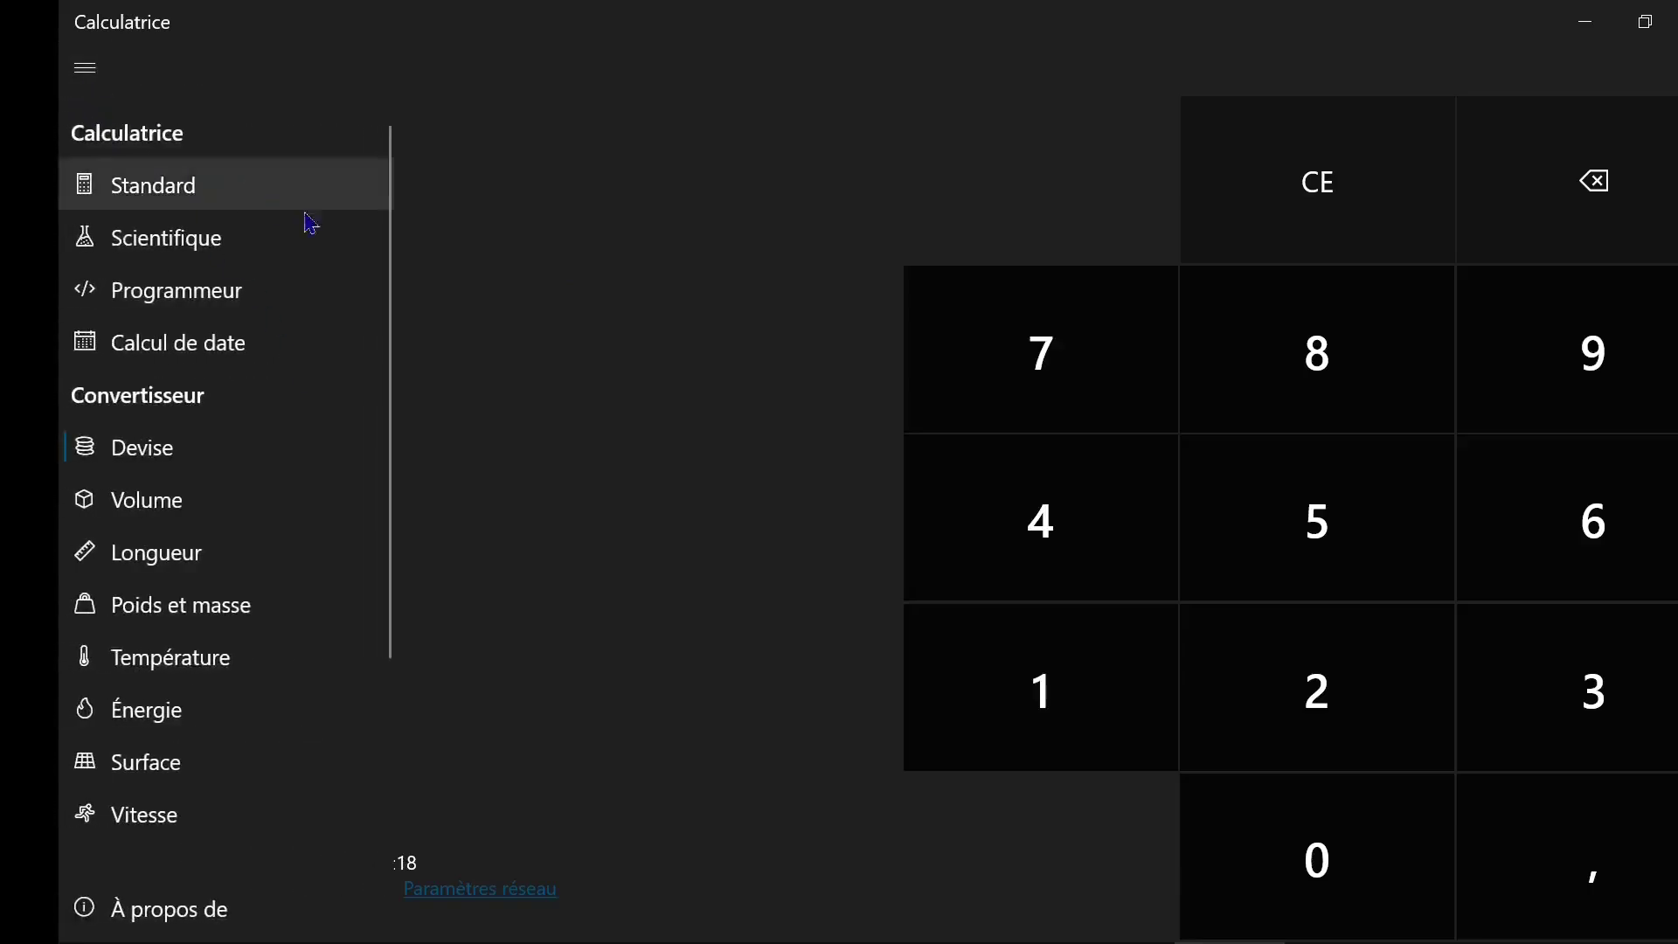
left_click(231, 203)
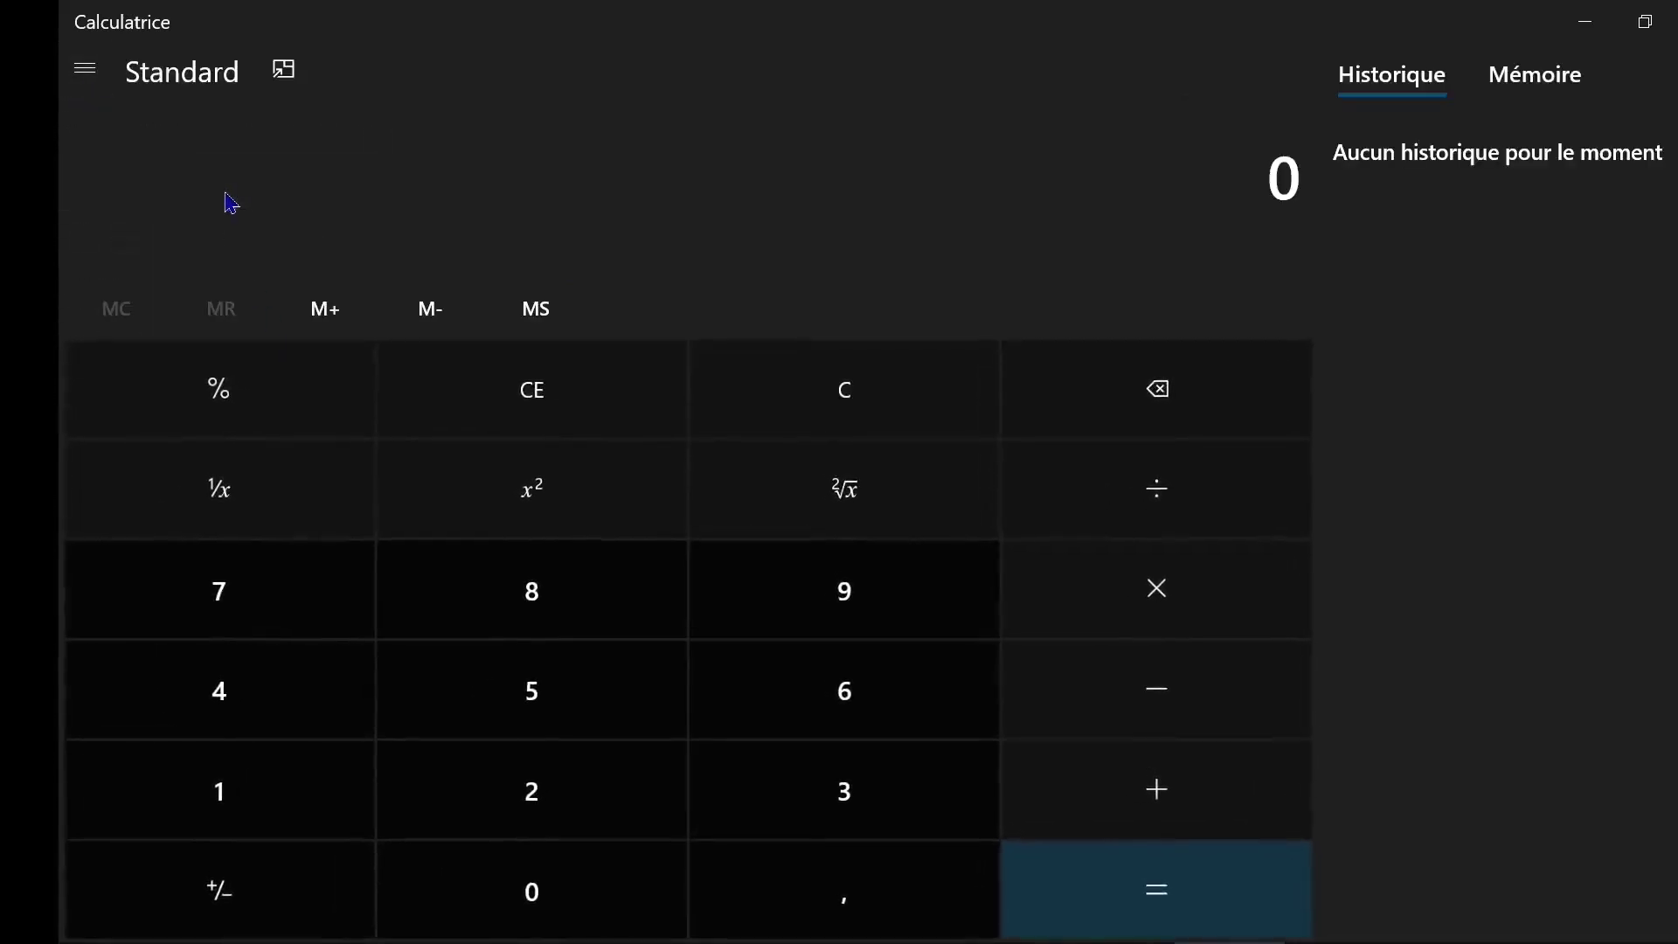
Calculate 78 × 98 in the standard calculator.
left_click(229, 612)
left_click(536, 610)
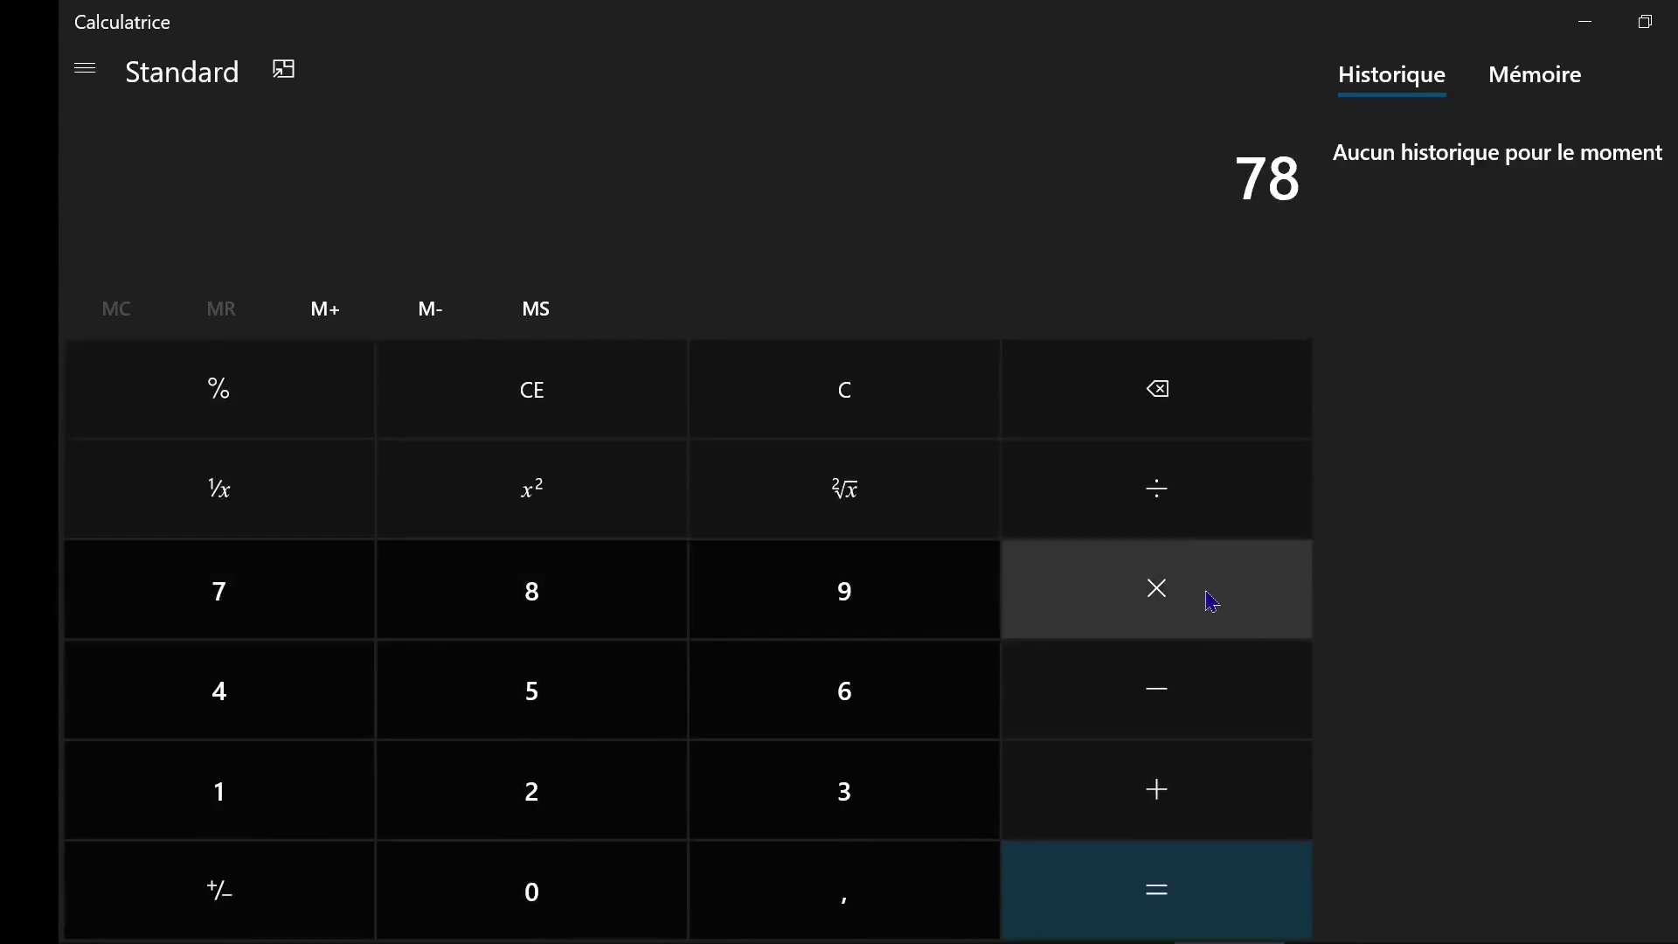
left_click(1191, 617)
left_click(784, 603)
left_click(512, 613)
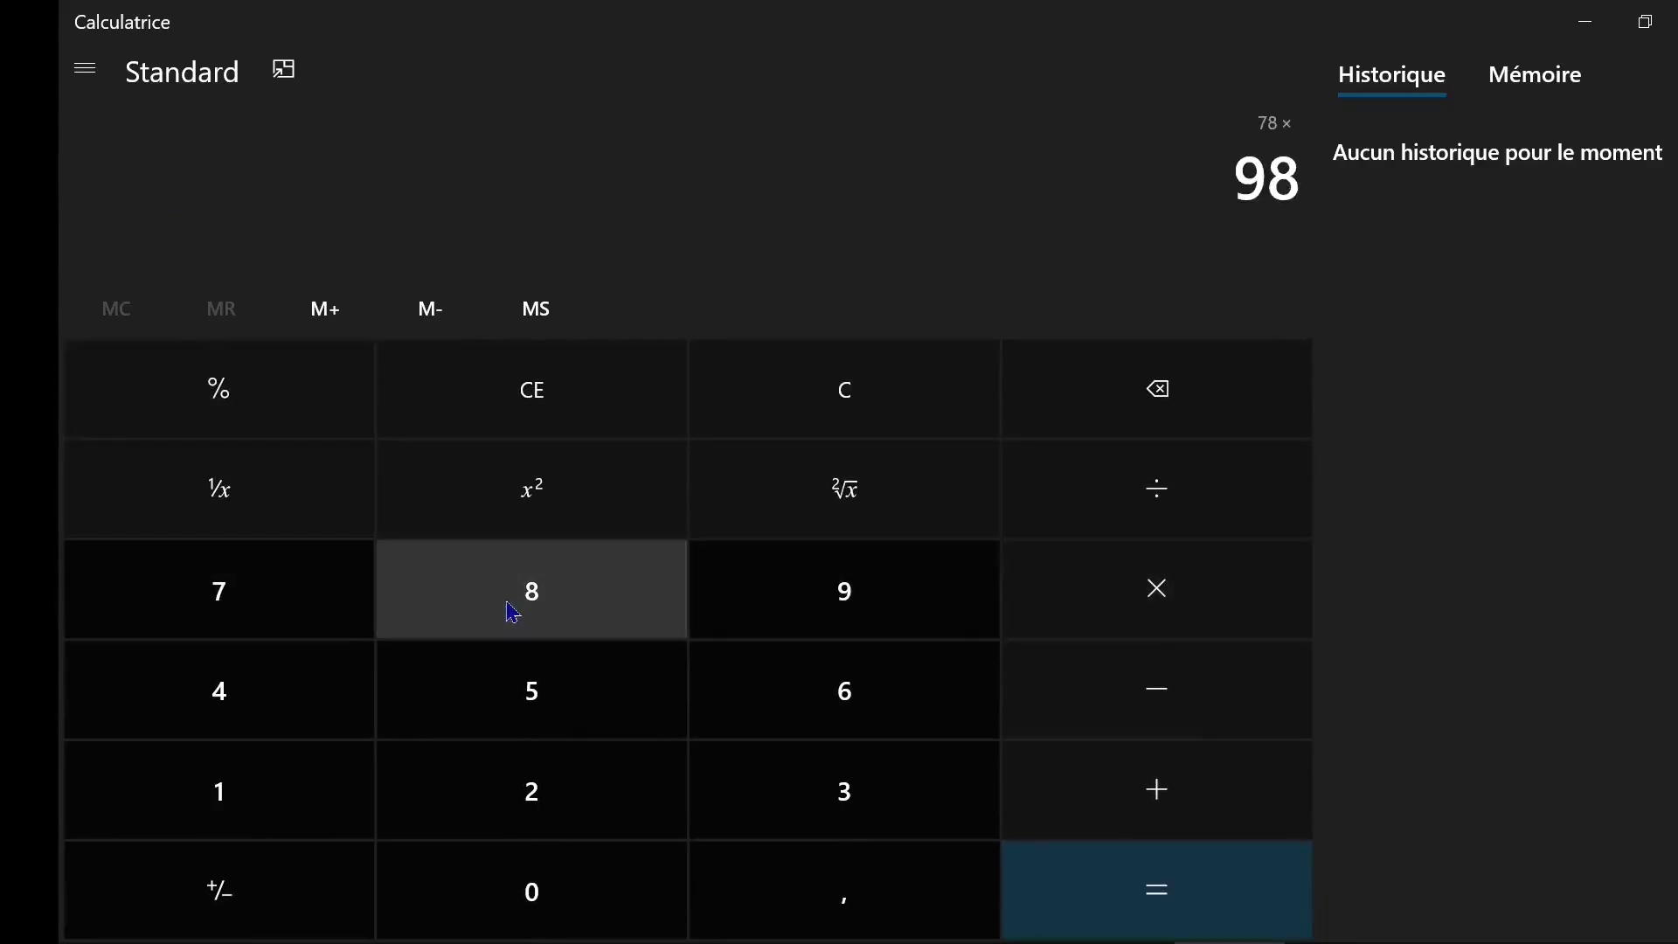
left_click(1175, 897)
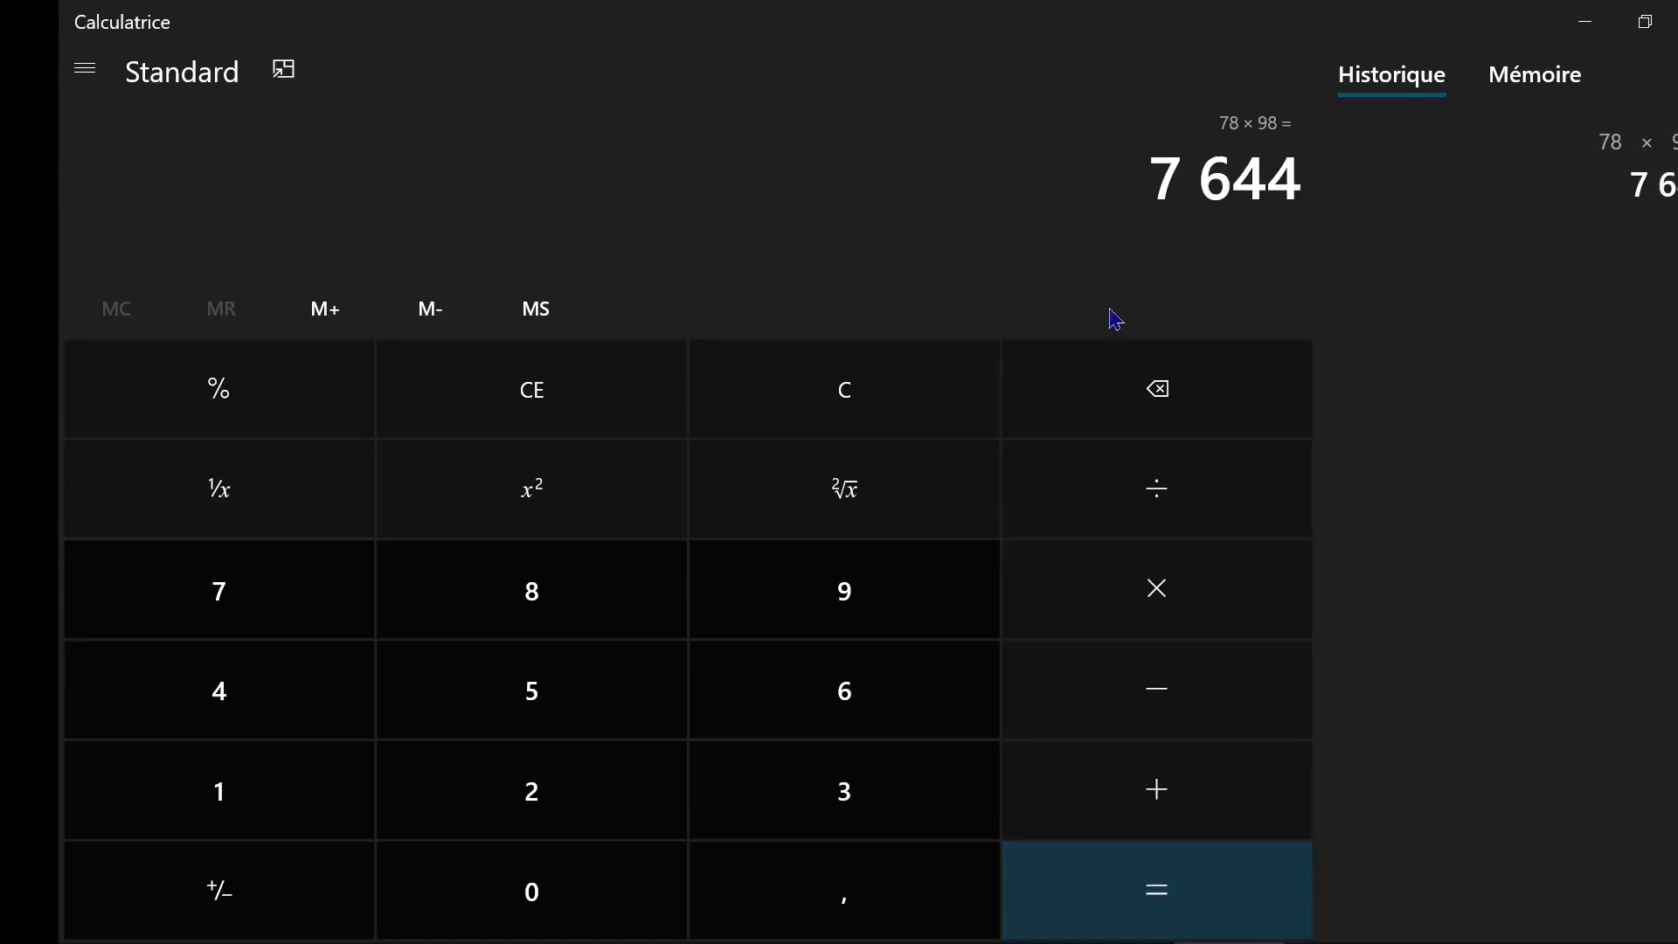
Switch the calculator to the Devise currency converter.
left_click(91, 77)
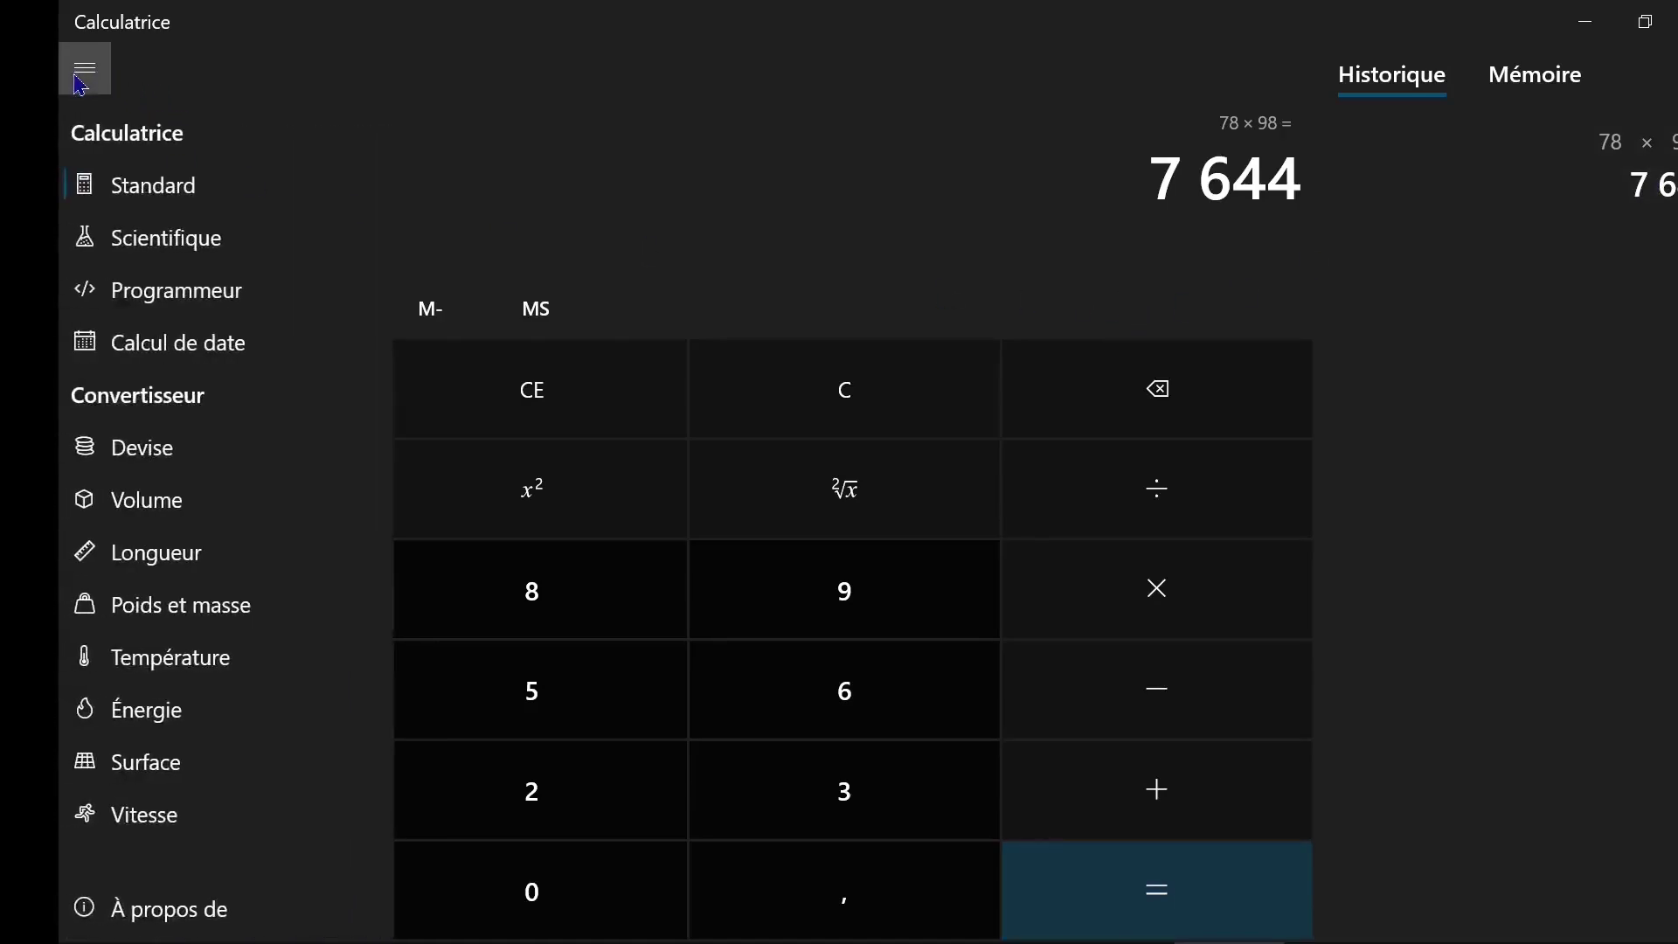
left_click(88, 79)
left_click(81, 83)
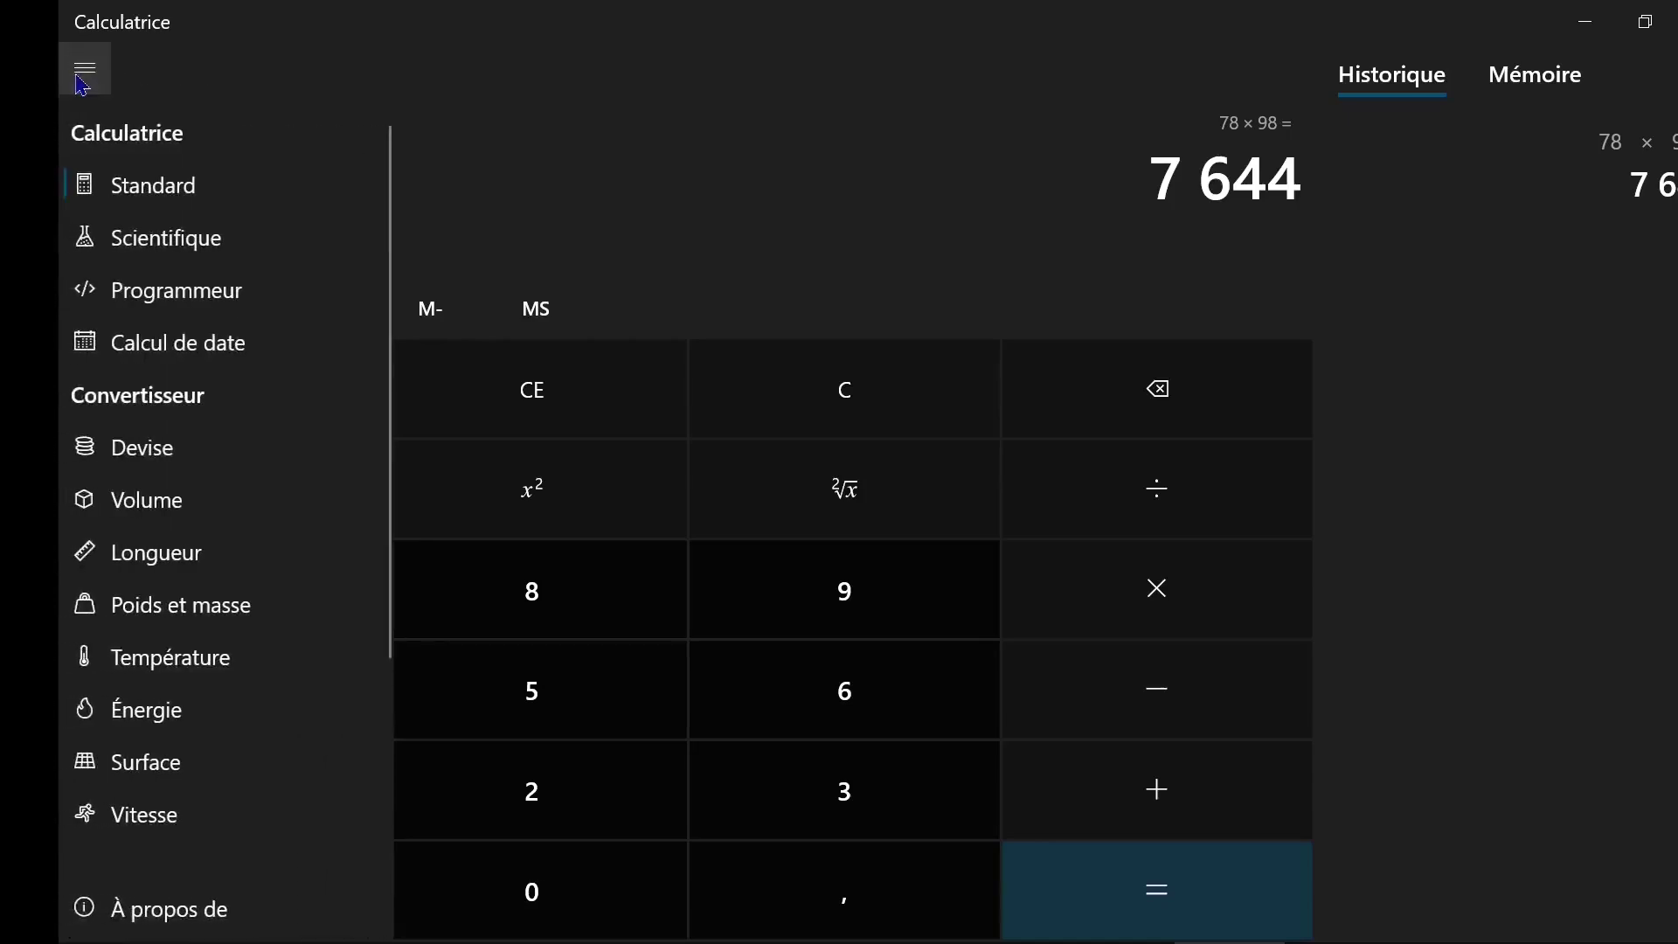
left_click(143, 450)
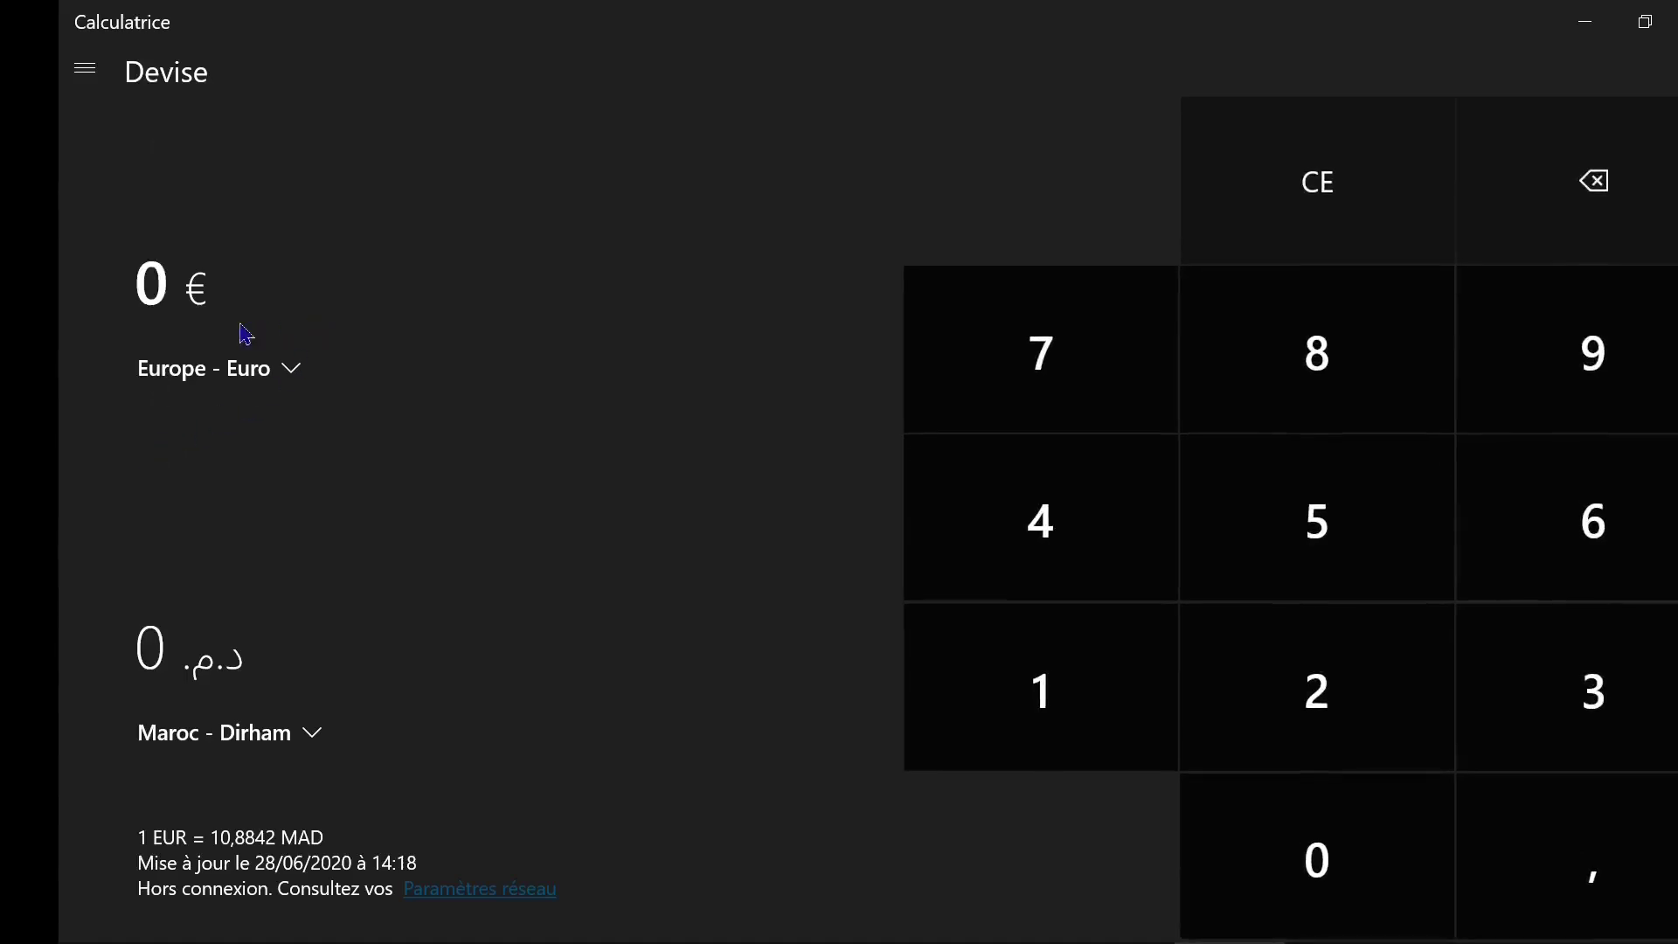
Set the source currency to États-Unis - Dollar and the target currency to Japon - Yen.
left_click(291, 370)
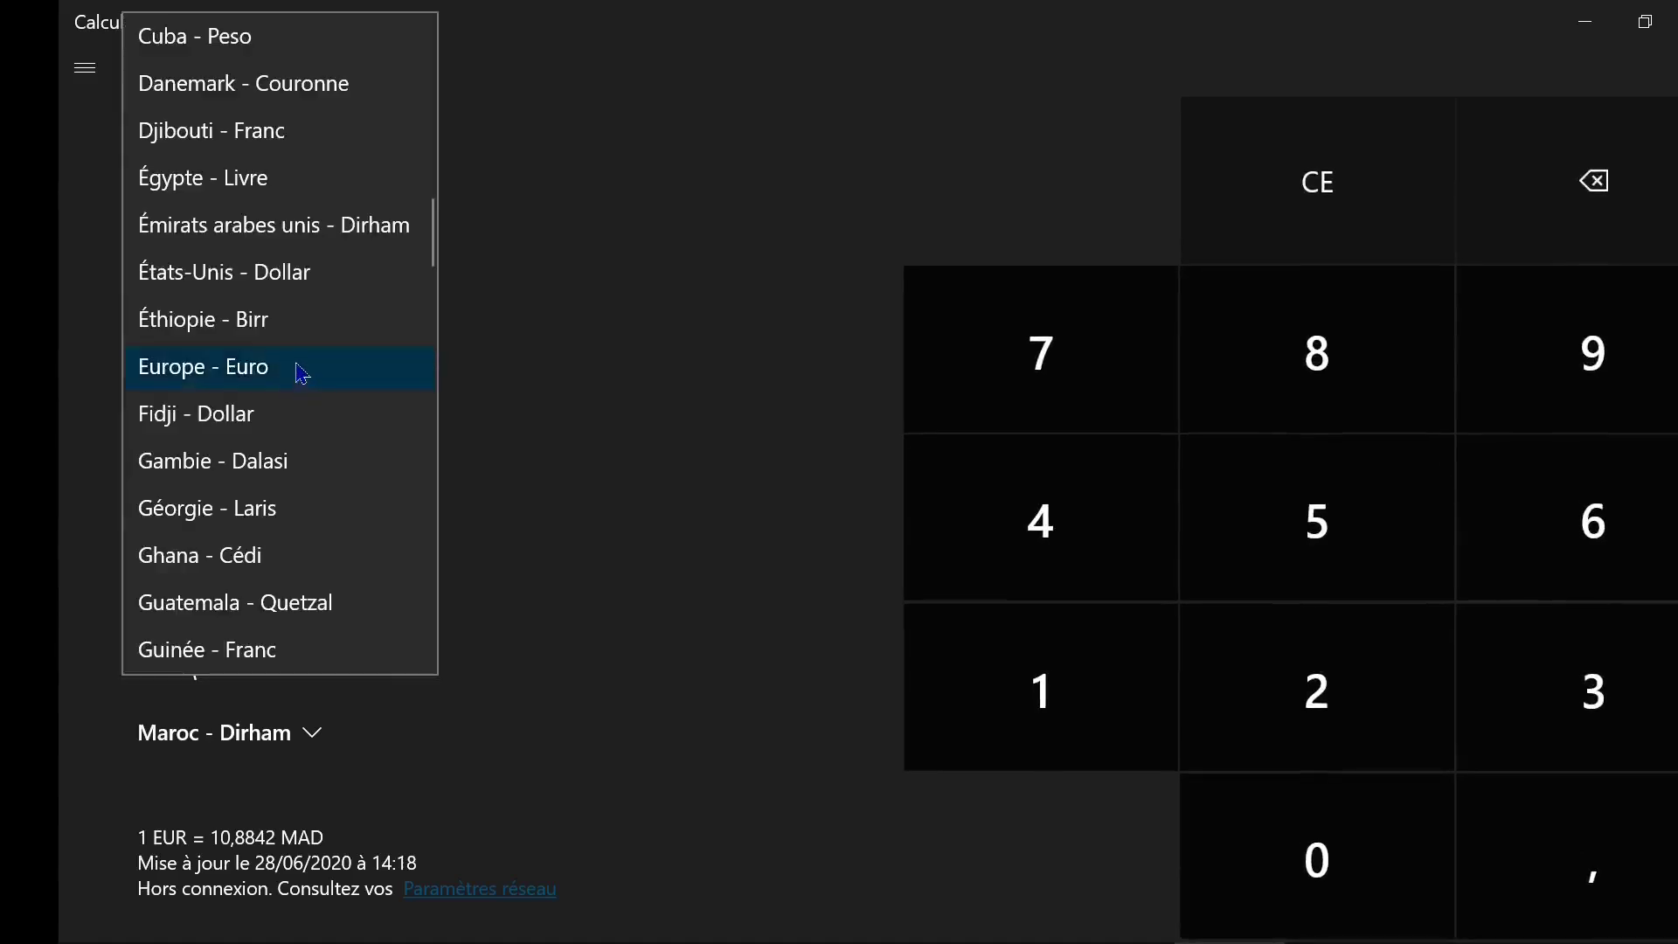
left_click(280, 290)
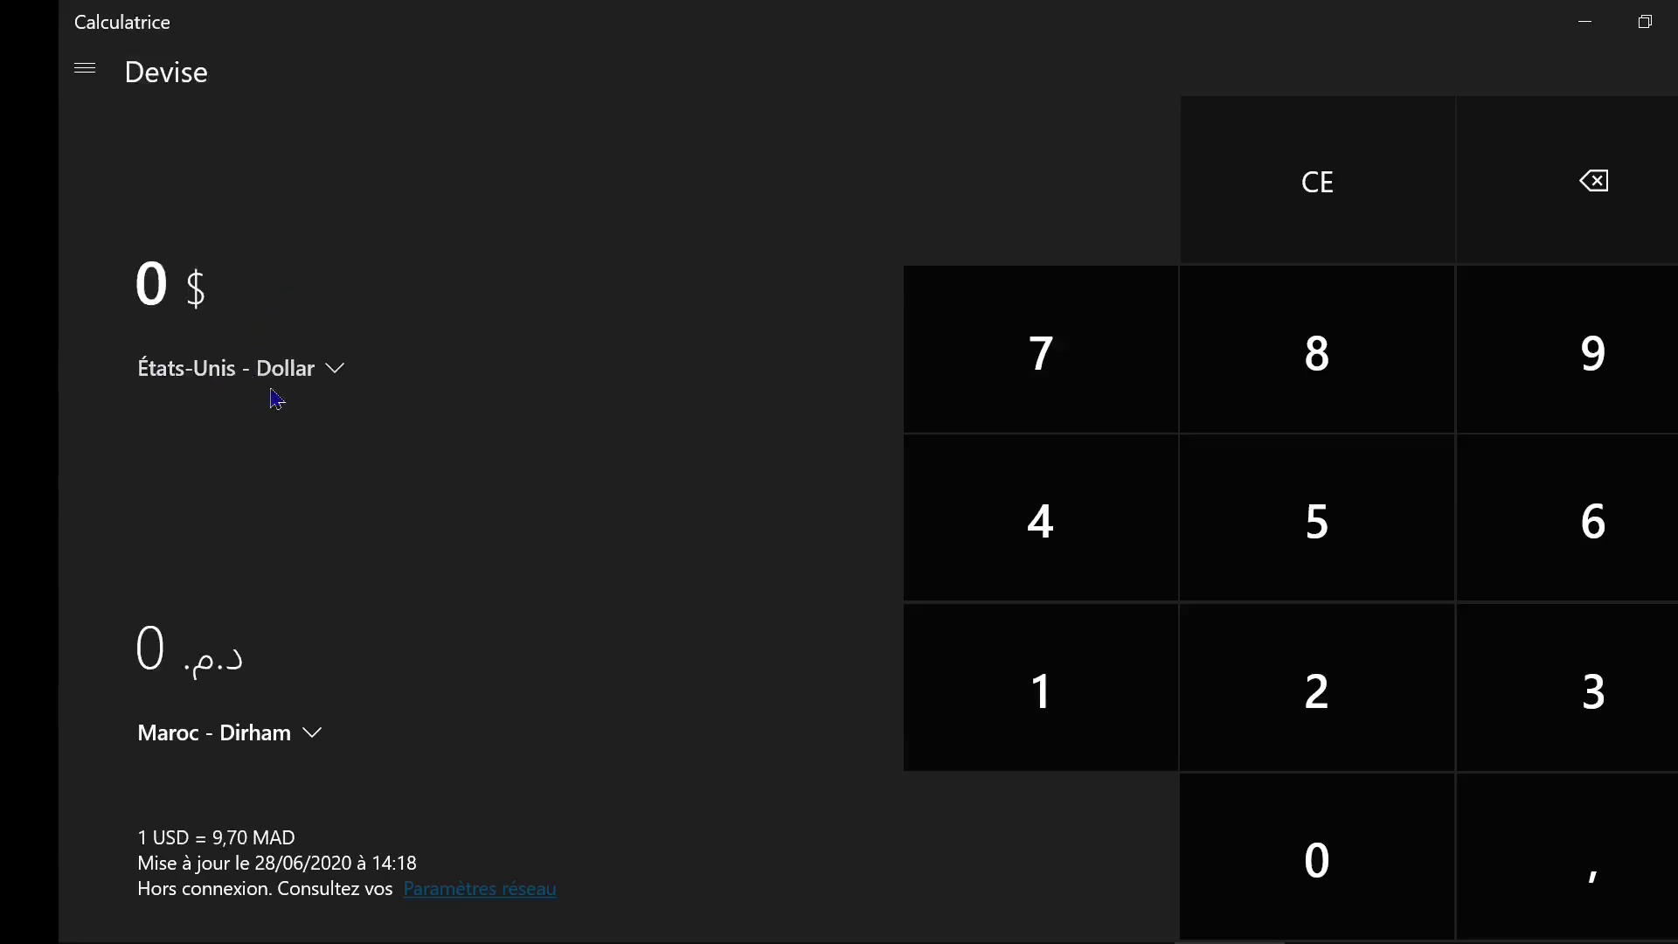
left_click(322, 745)
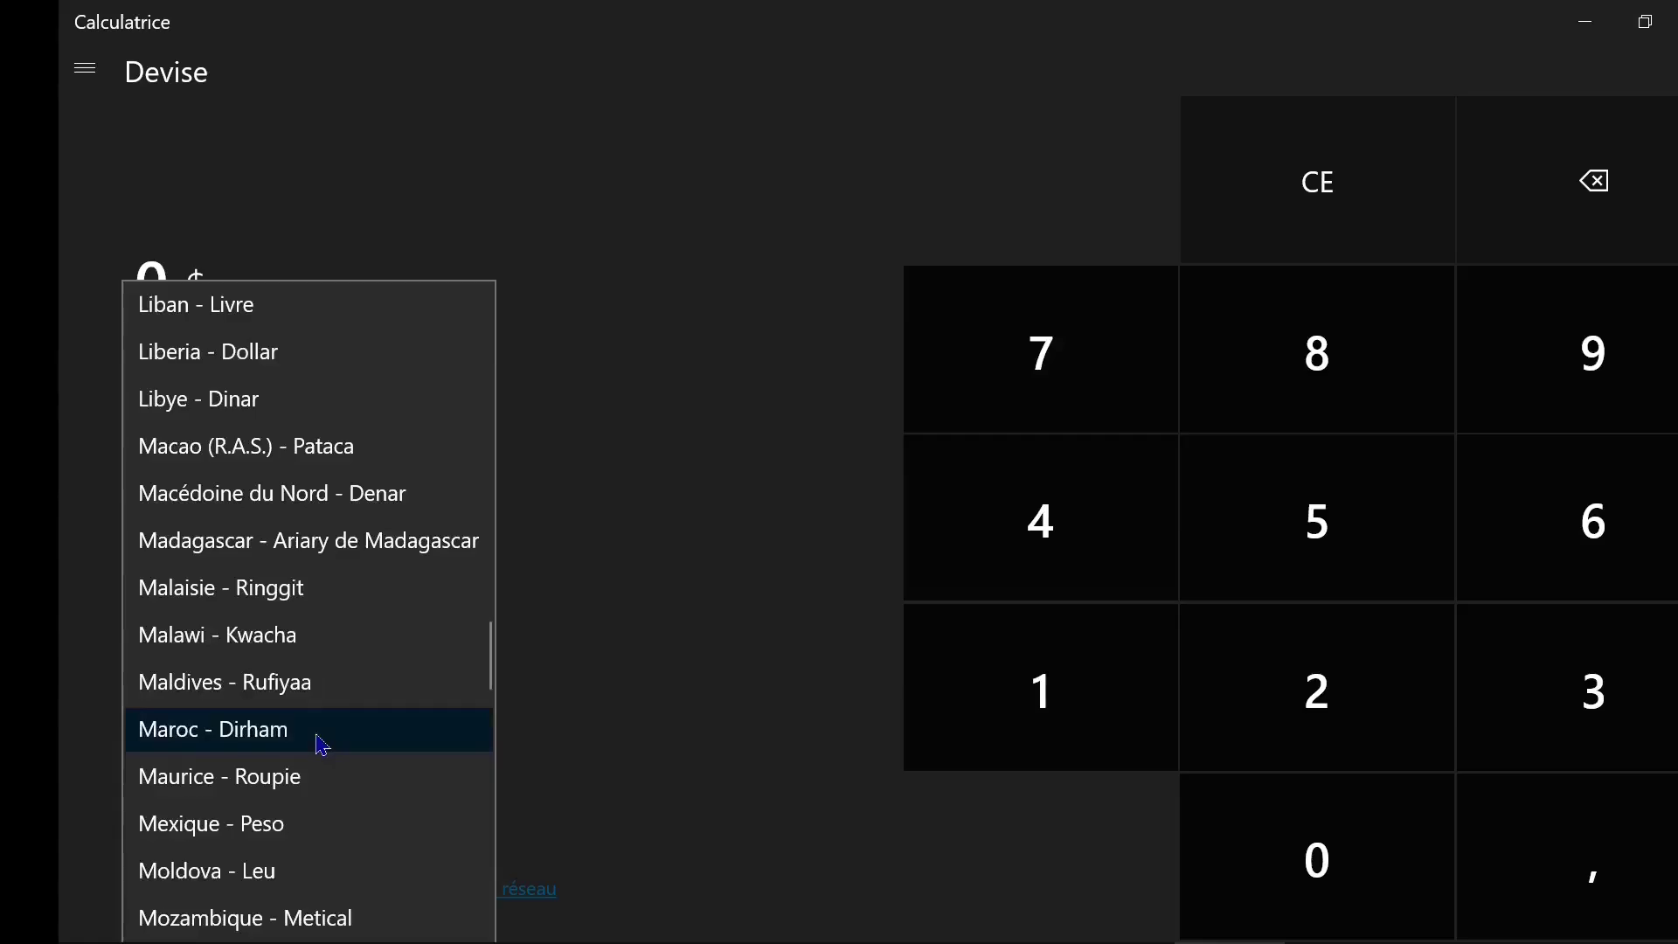
scroll(318, 742, "up", 5)
left_click(234, 774)
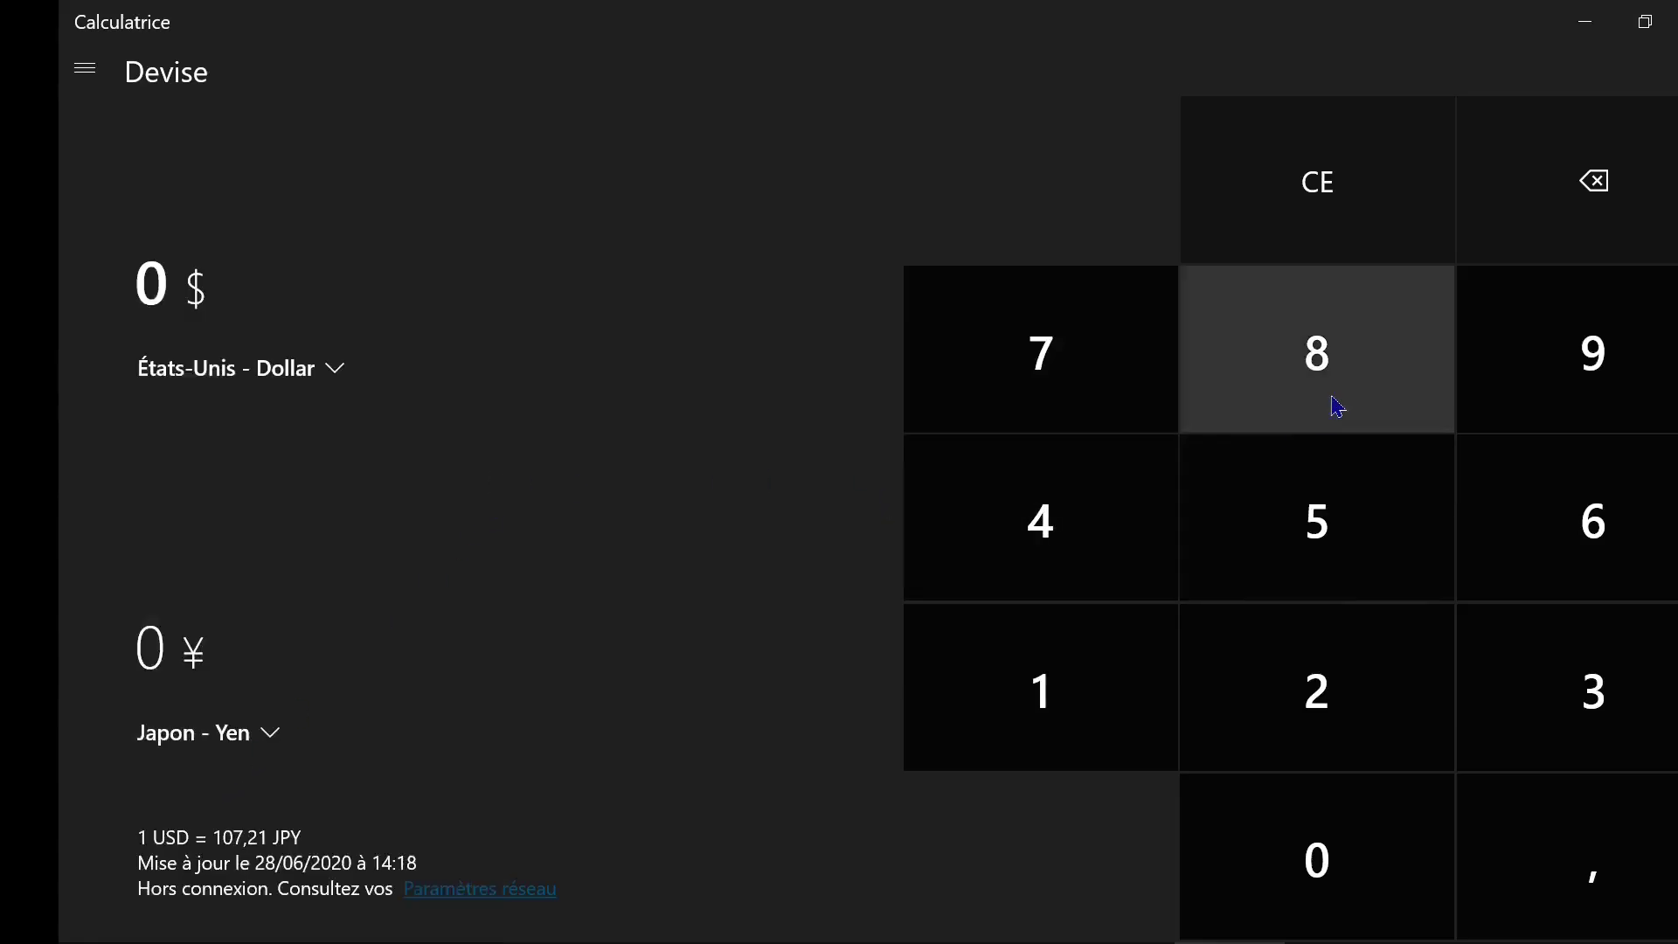
Enter 1 100 as the US dollar amount to convert into yen.
left_click(1078, 688)
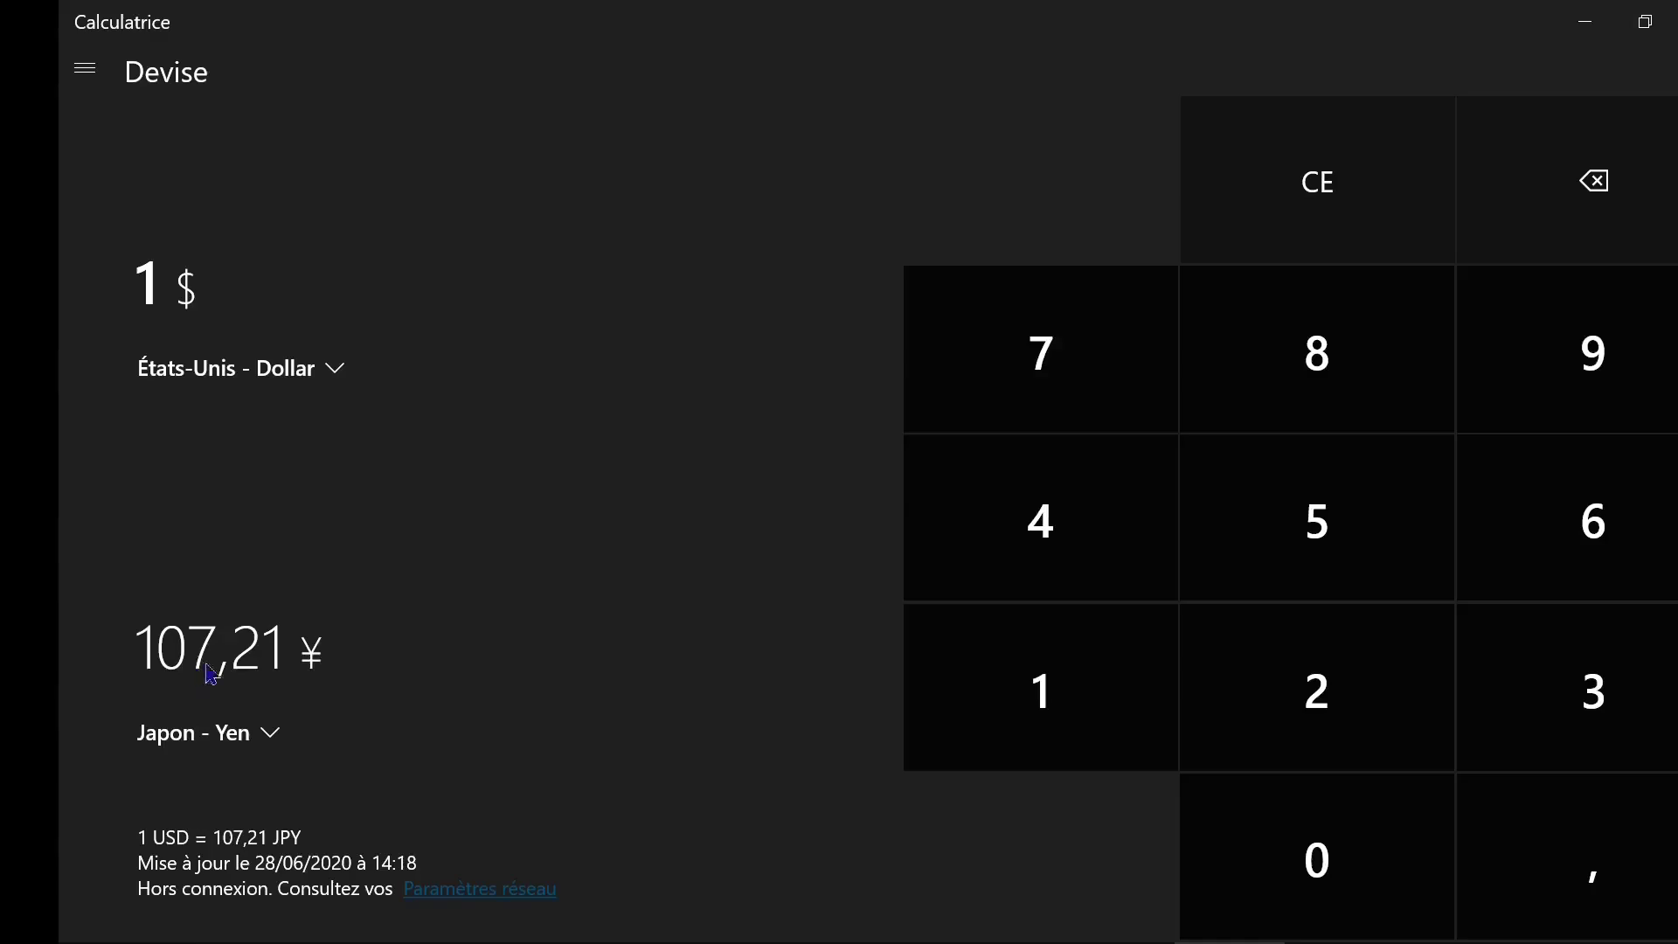
left_click(1056, 697)
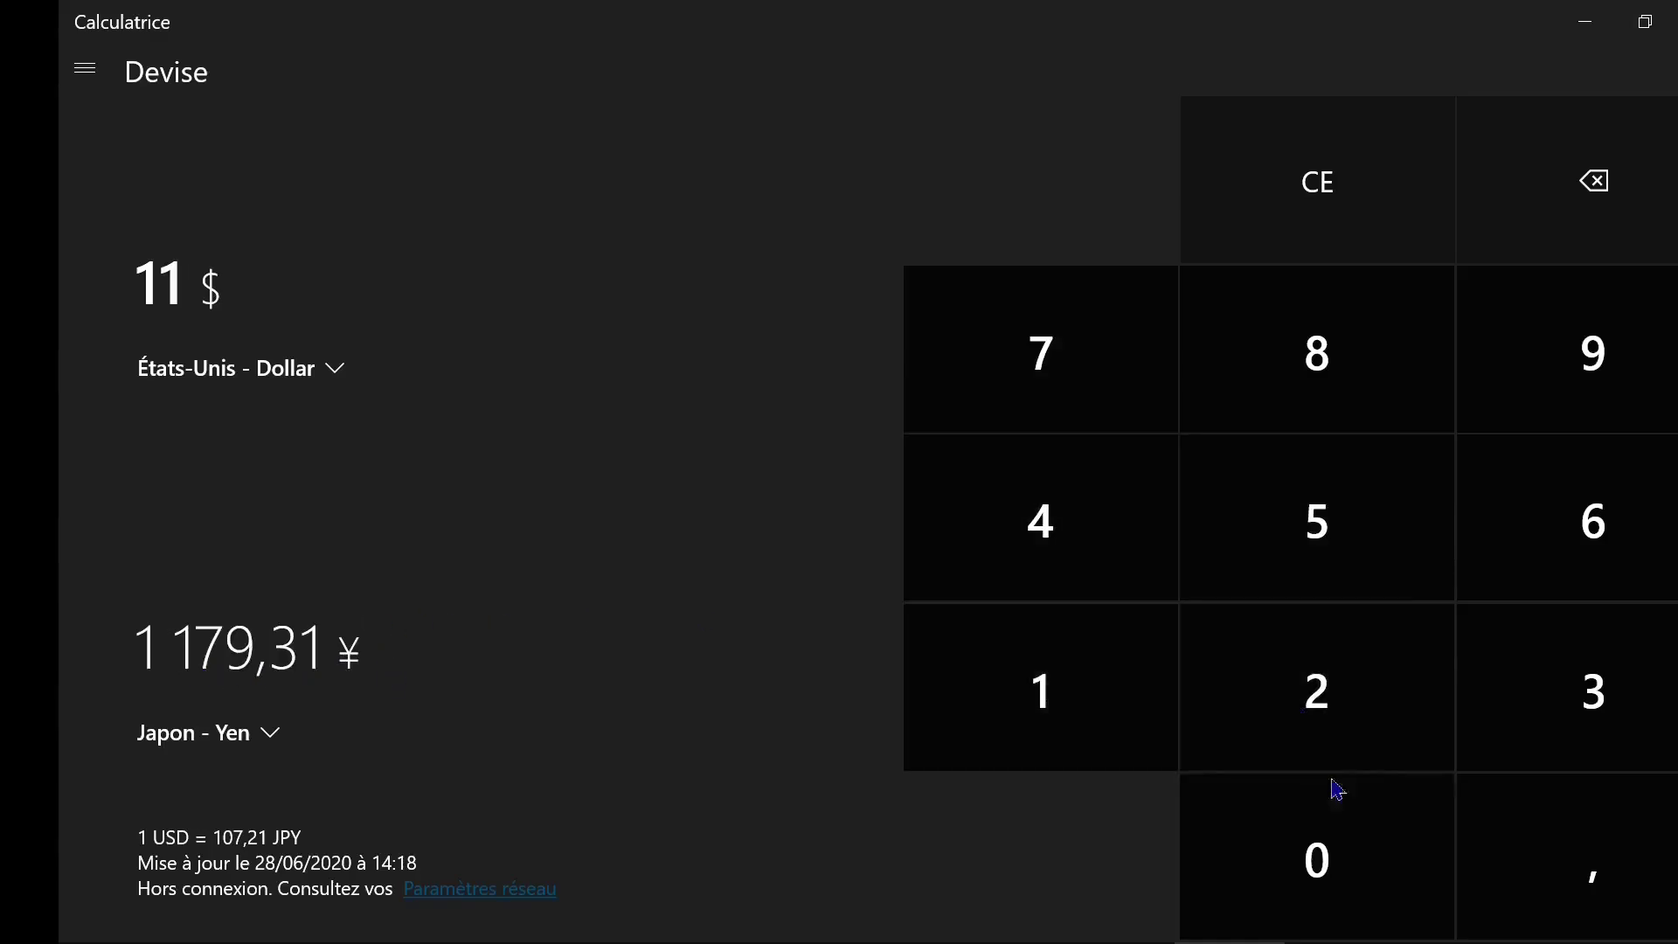
left_click(1335, 855)
left_click(1340, 854)
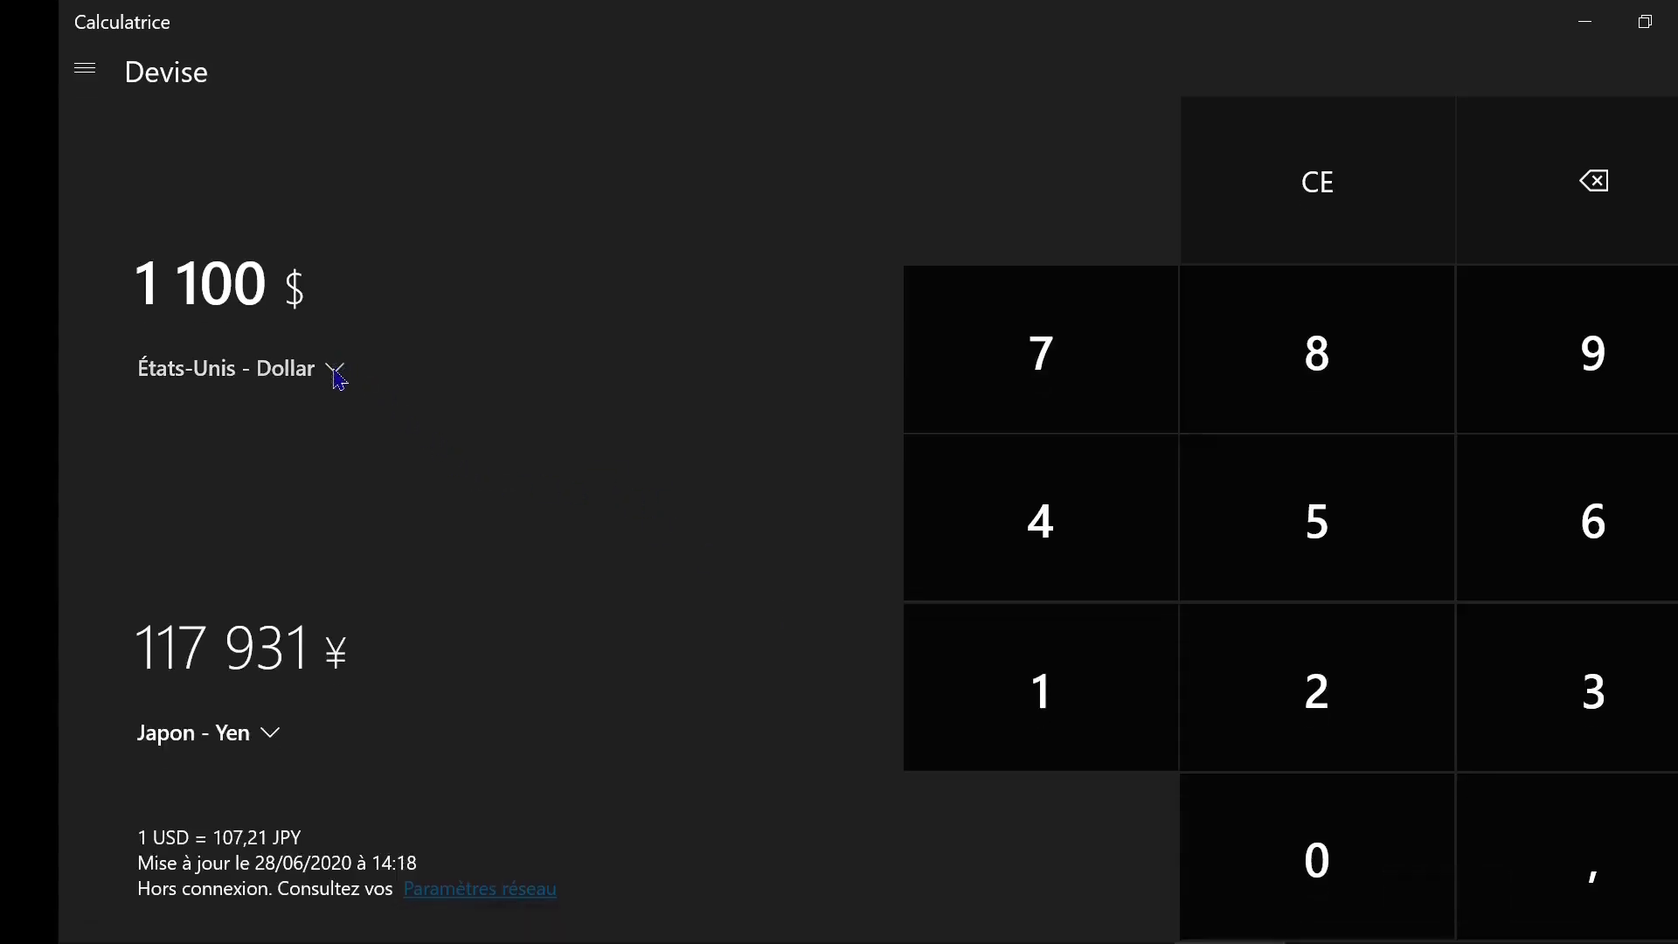
Change the source currency to Europe - Euro and the target currency to États-Unis - Dollar.
left_click(337, 371)
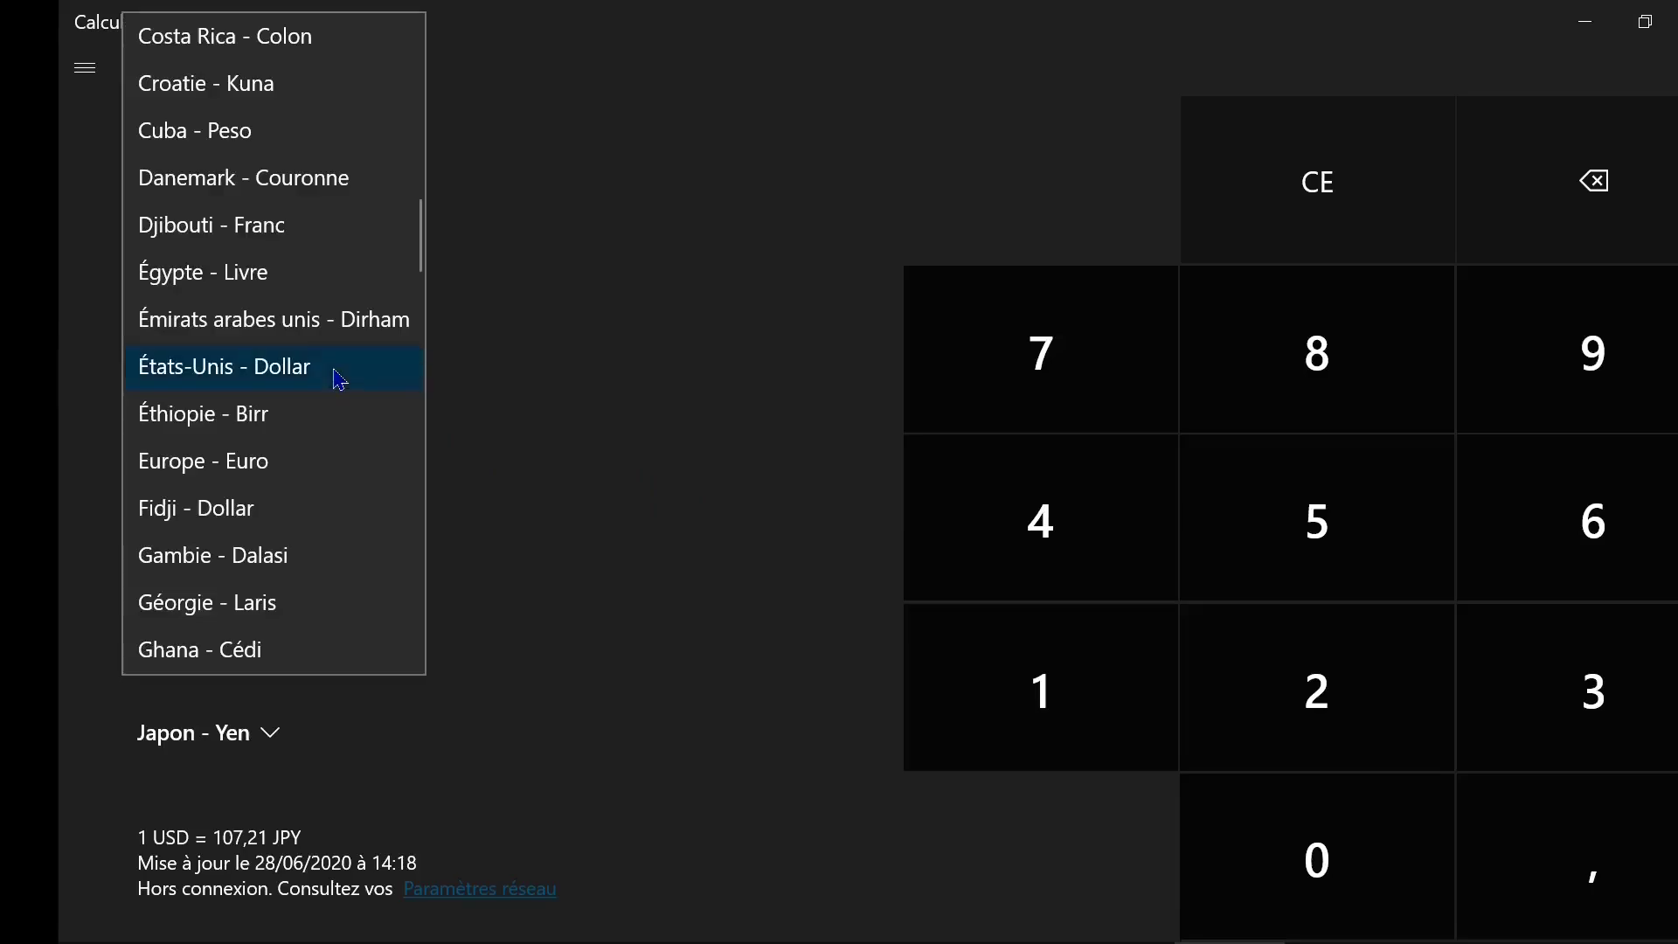
left_click(276, 462)
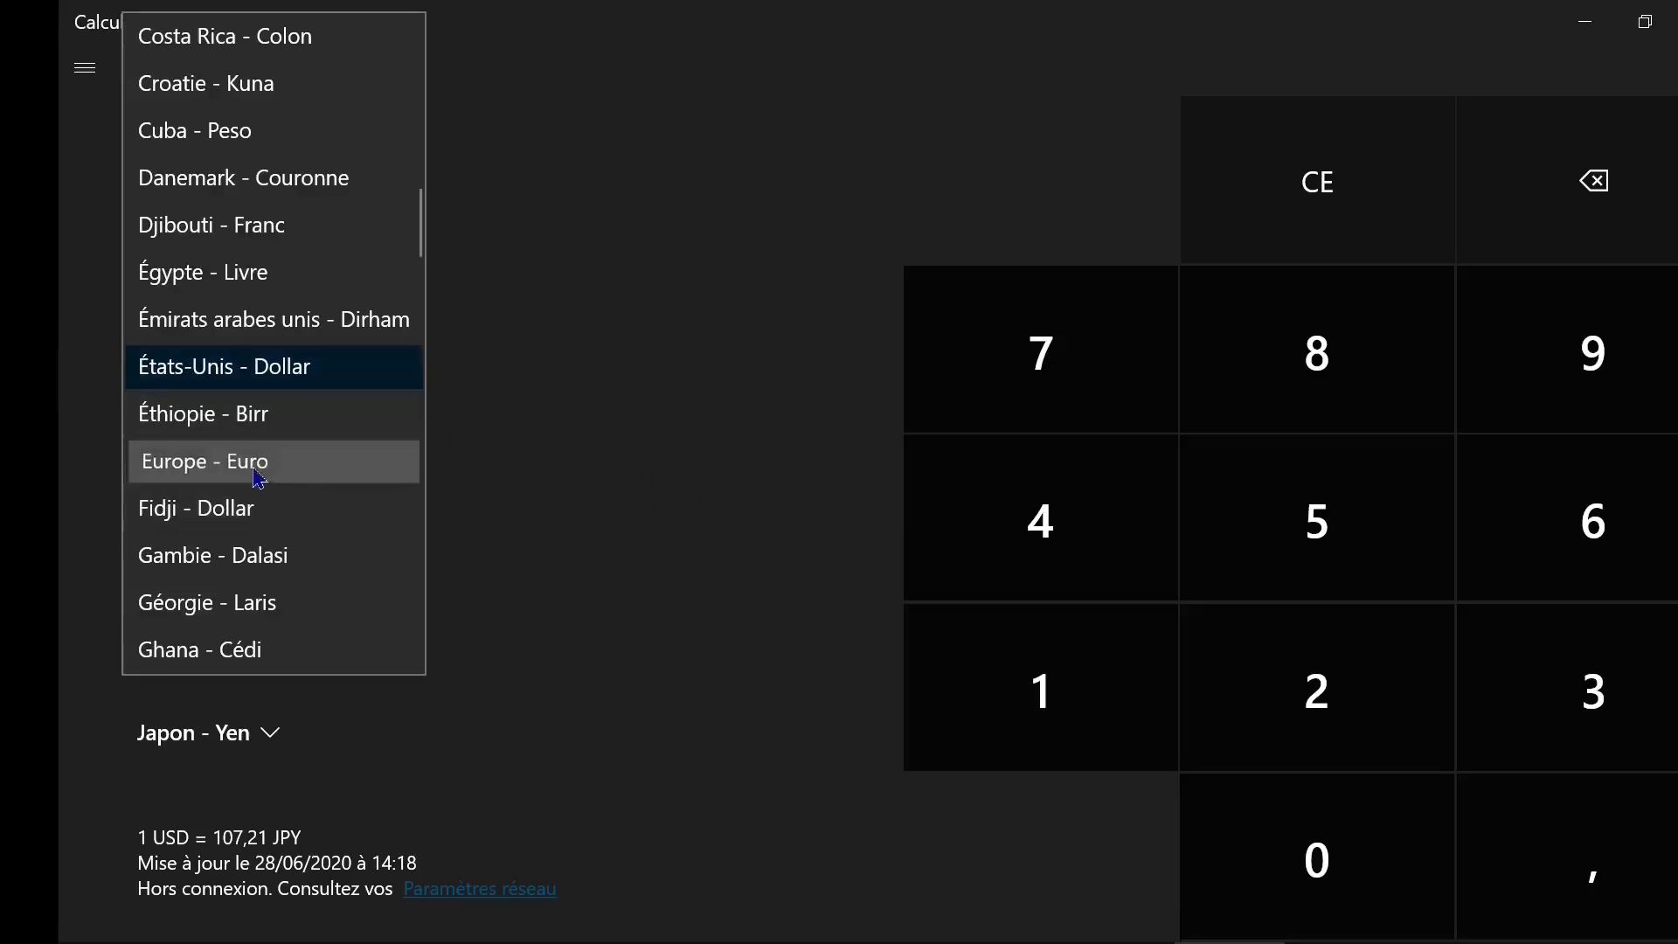
left_click(266, 734)
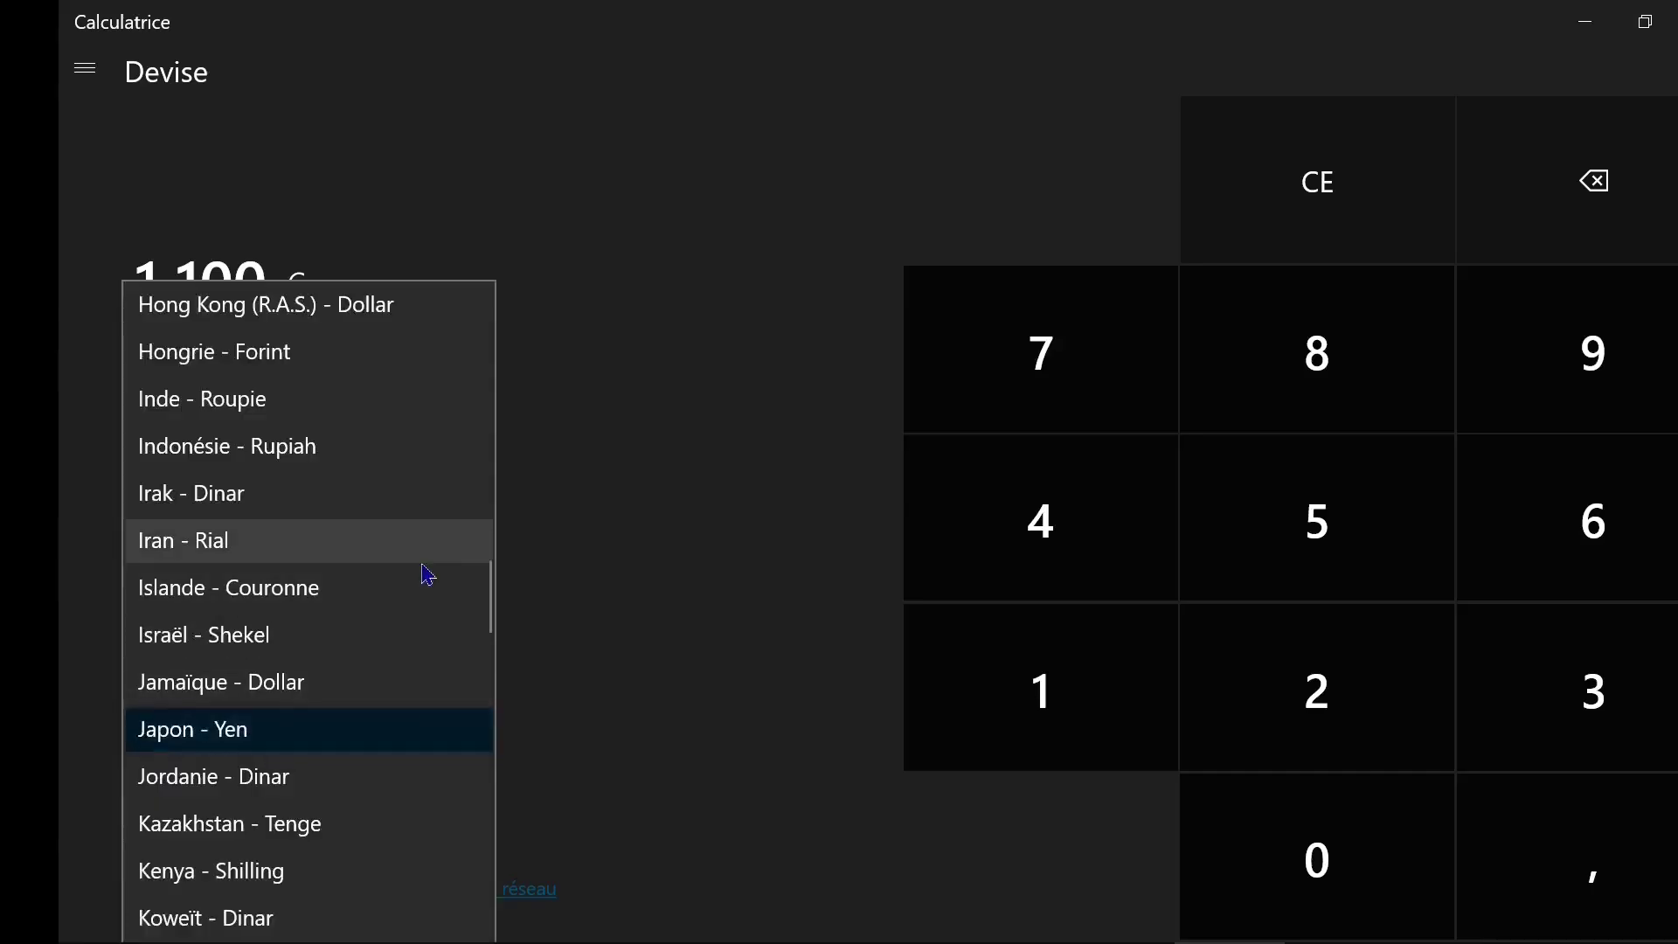
key("d")
left_click(272, 918)
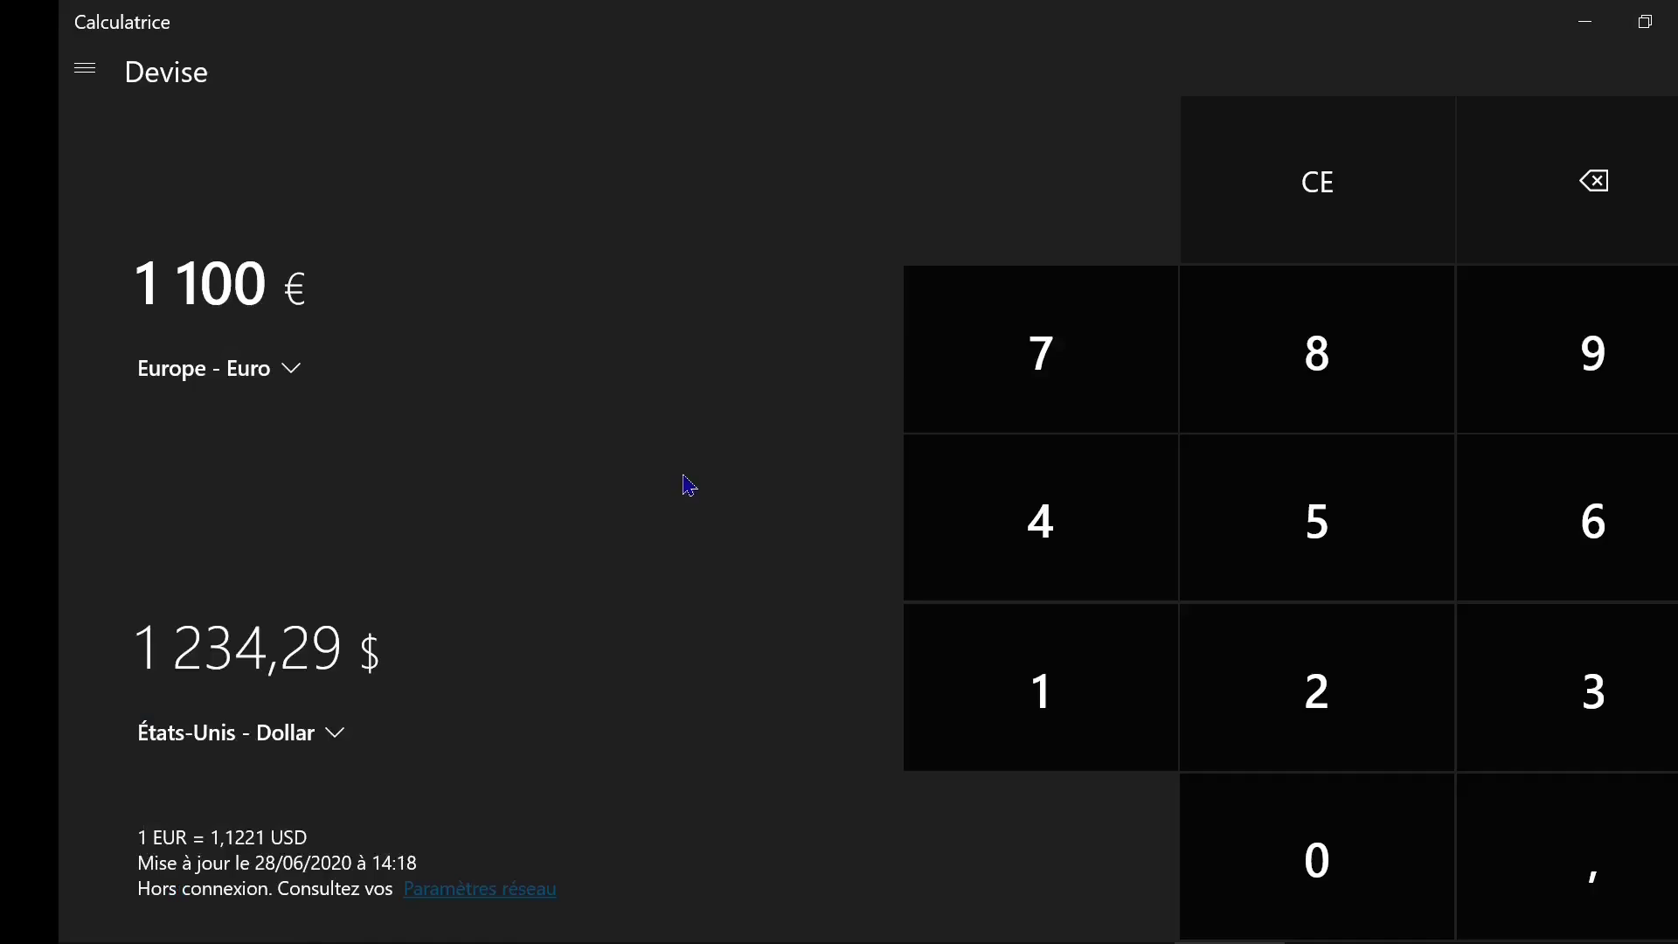
Replace the euro amount with 14 785 for conversion into US dollars.
left_click(1063, 722)
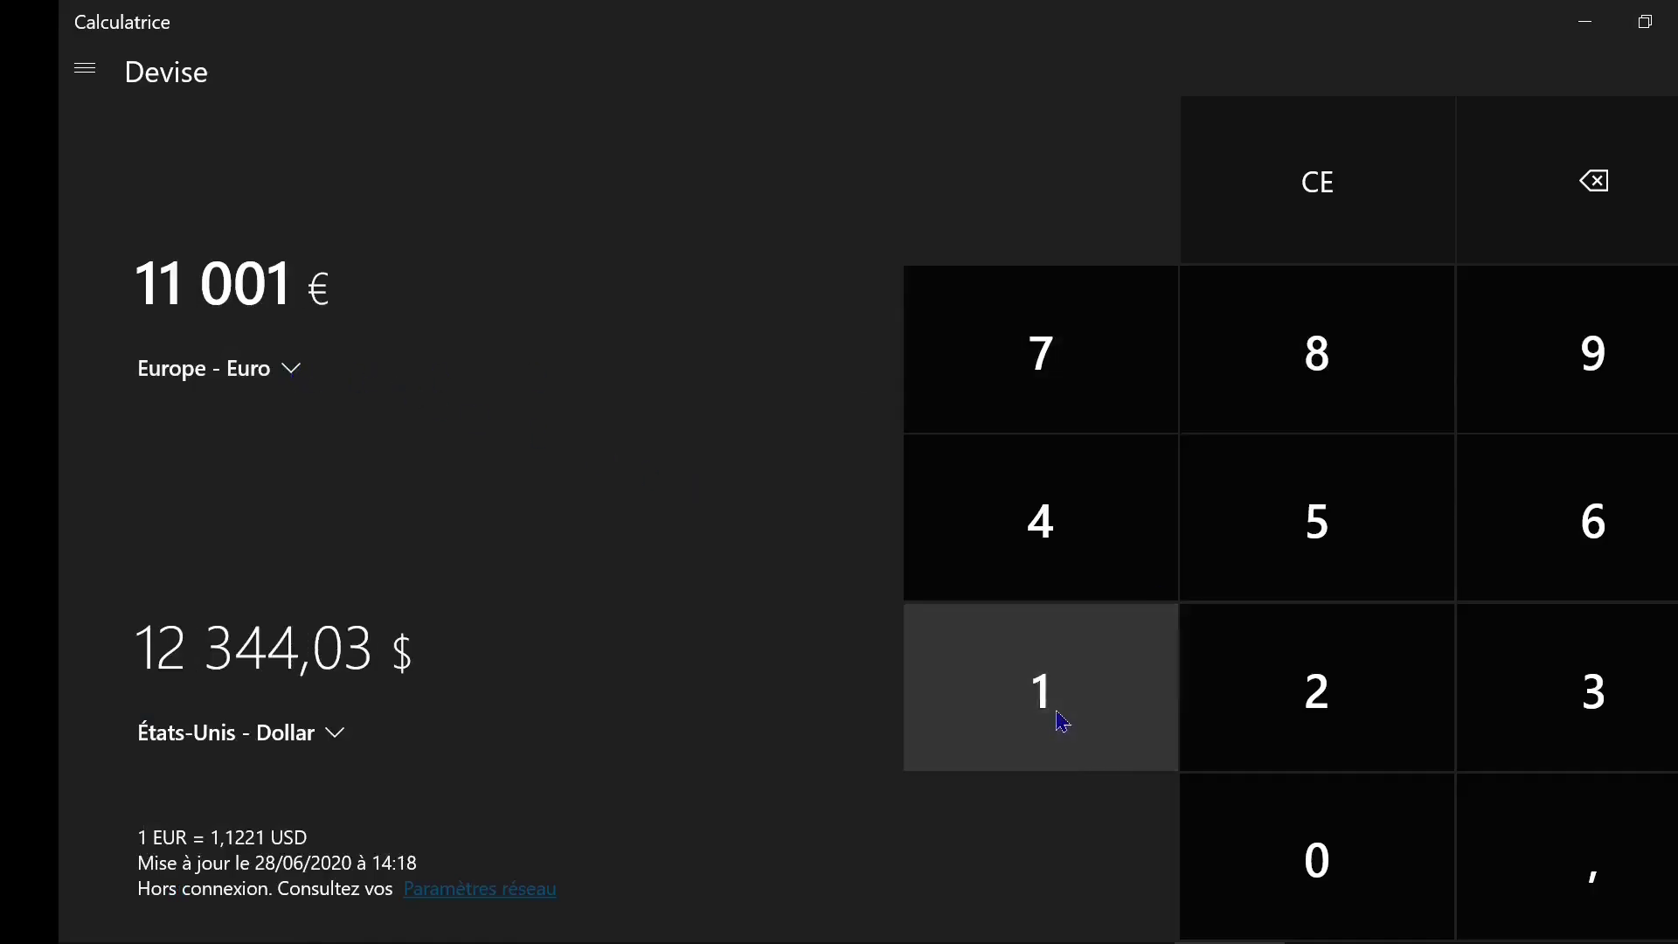
left_click(1603, 232)
left_click(1662, 226)
left_click(1652, 208)
left_click(1621, 201)
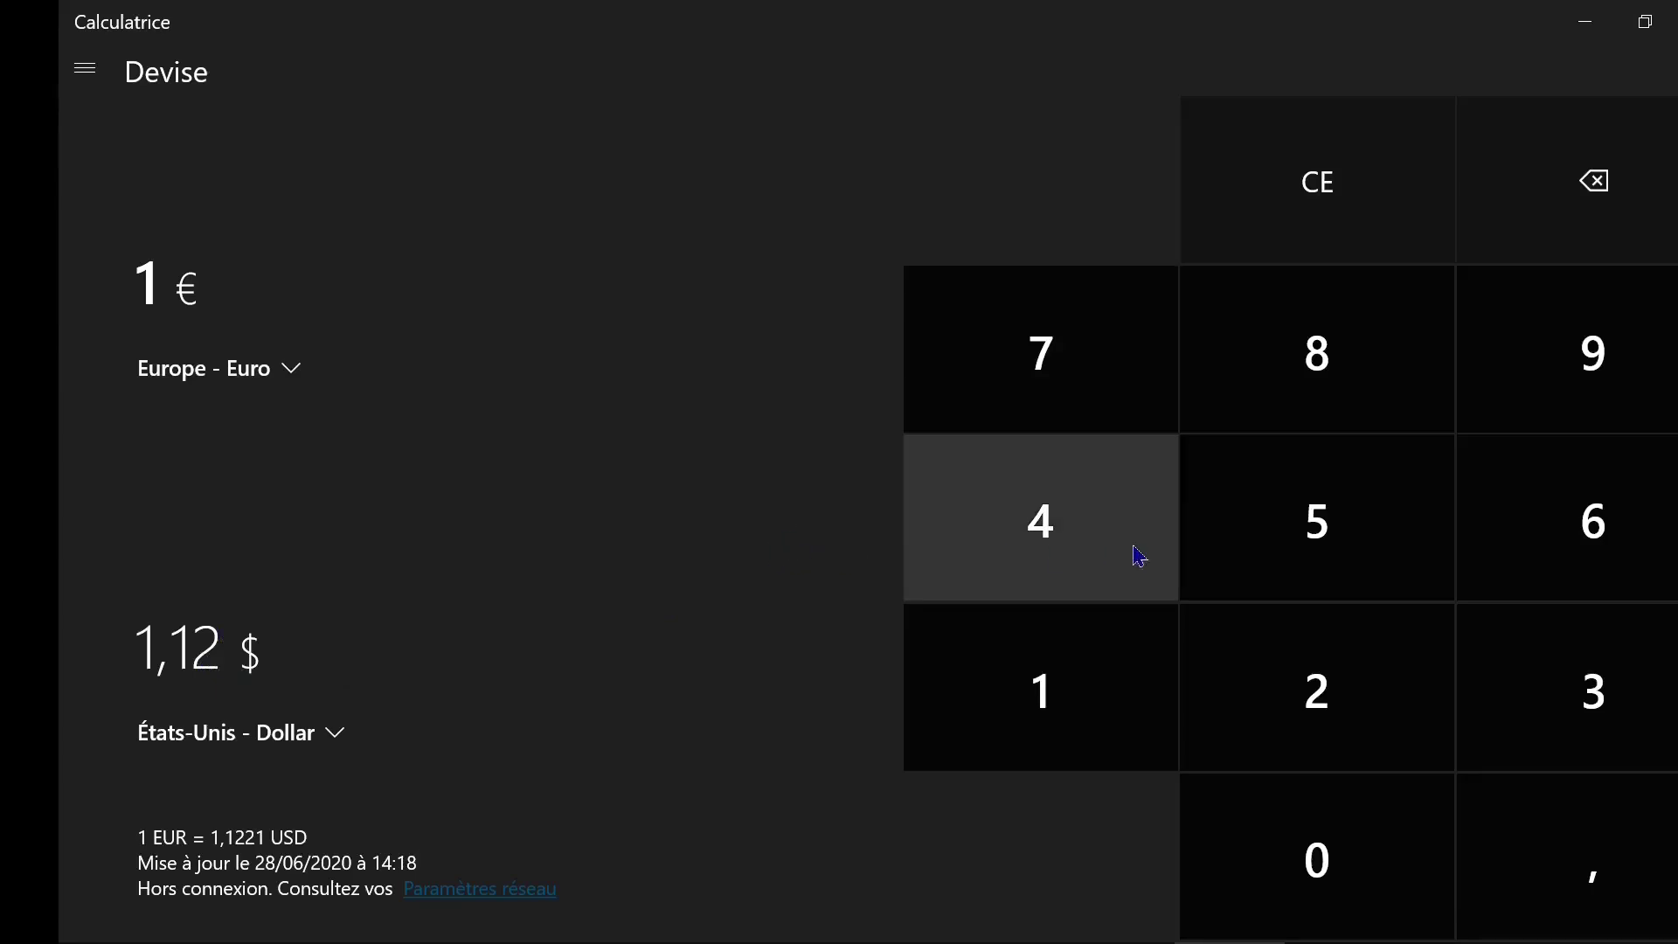
left_click(1063, 502)
left_click(1136, 411)
left_click(1326, 382)
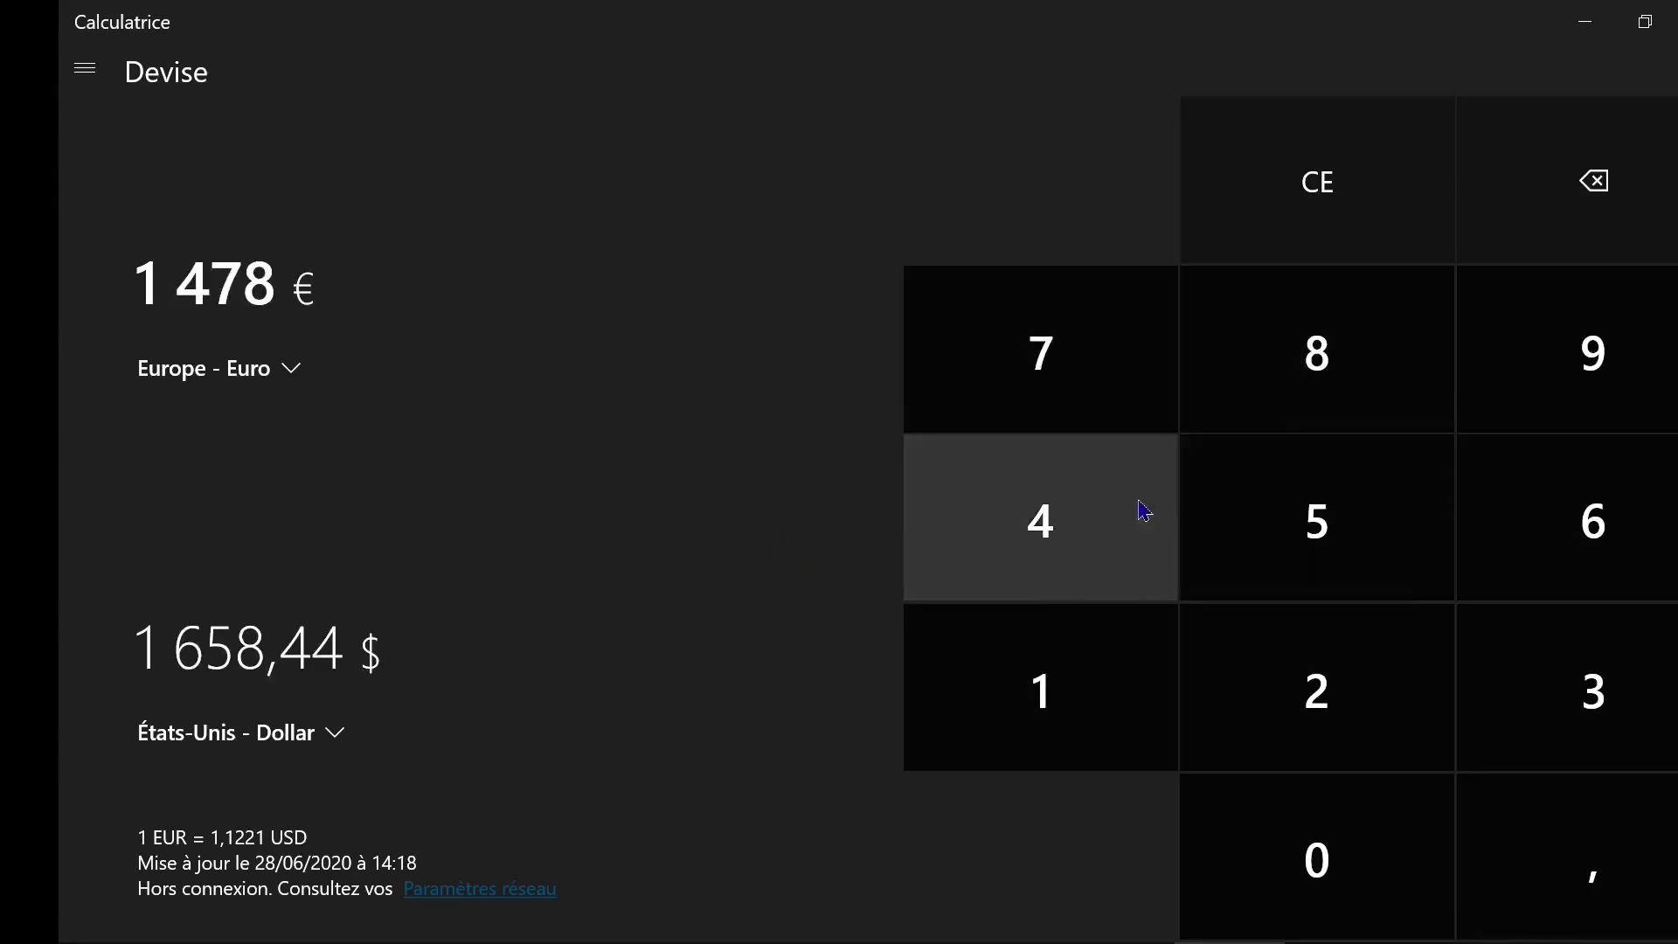
left_click(1346, 521)
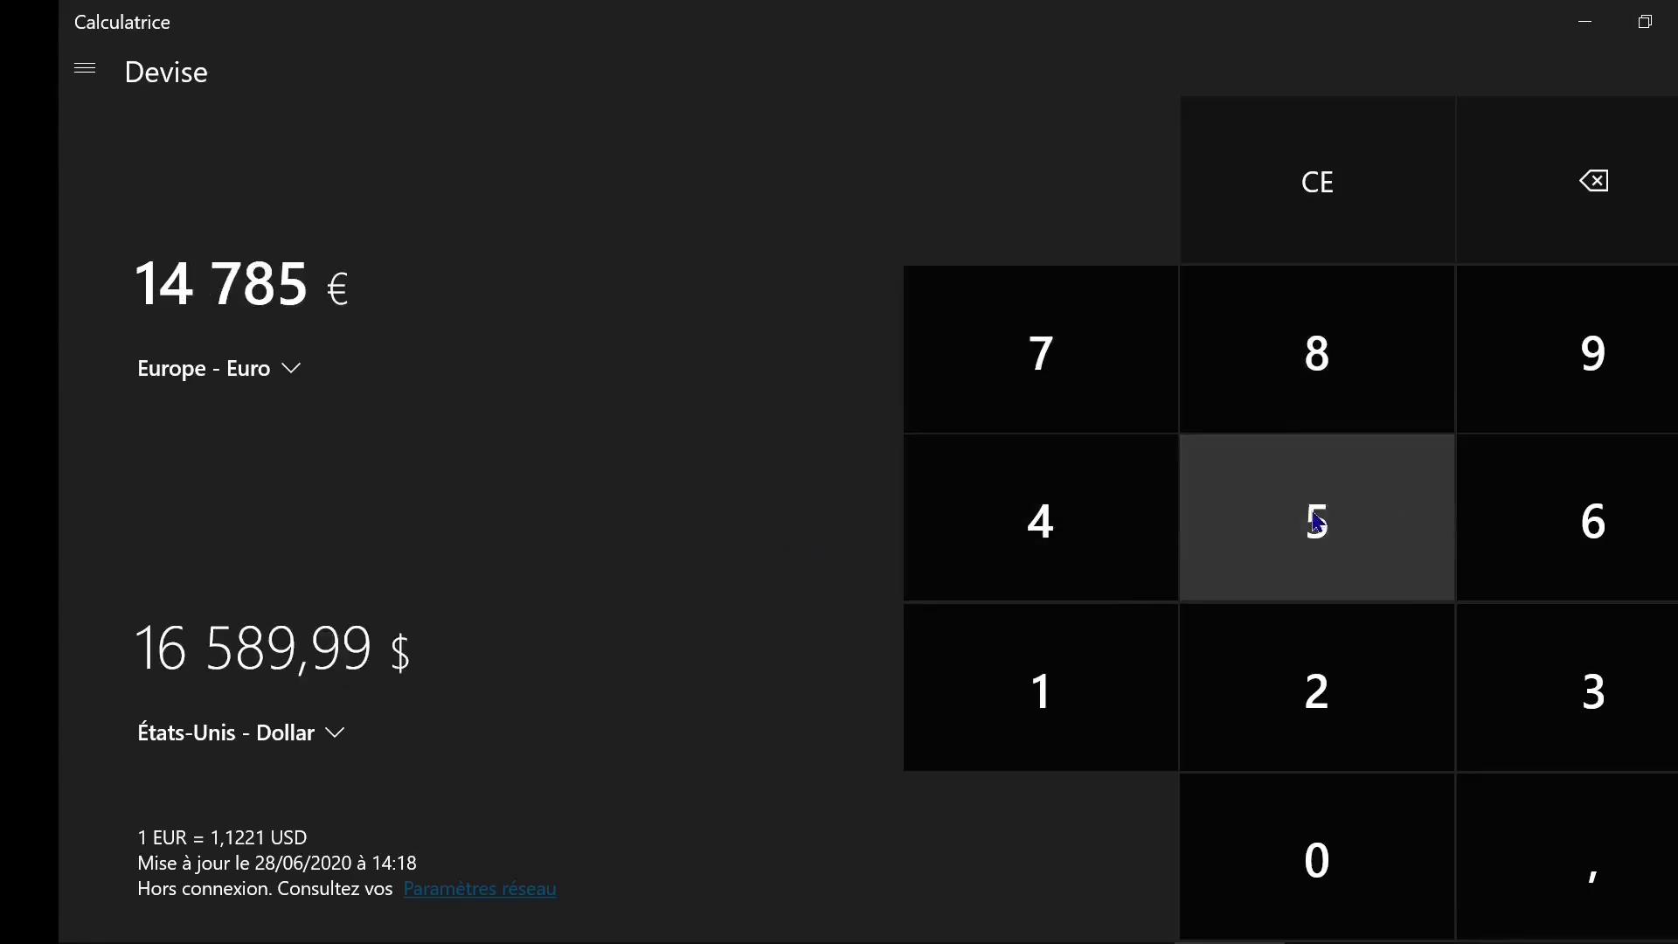
Clear the entered euro amount back to 0.
left_click(1639, 192)
left_click(1613, 199)
left_click(1525, 198)
left_click(1368, 185)
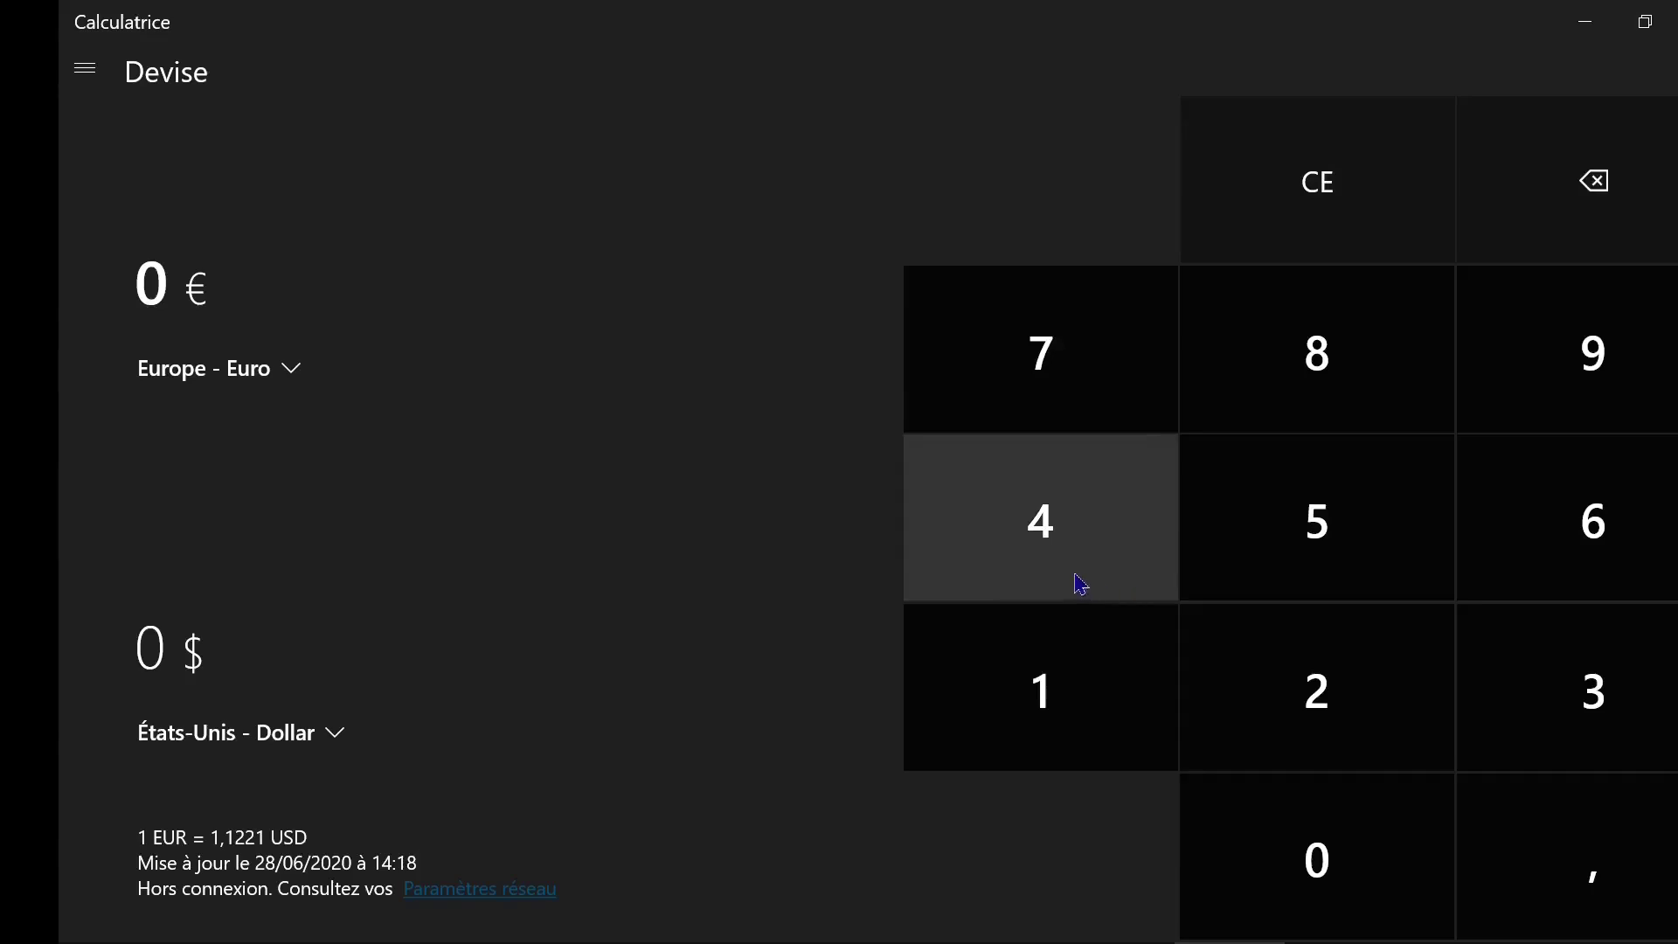
Enter 12 as the euro amount and delete its digits one by one.
left_click(1071, 683)
left_click(1284, 696)
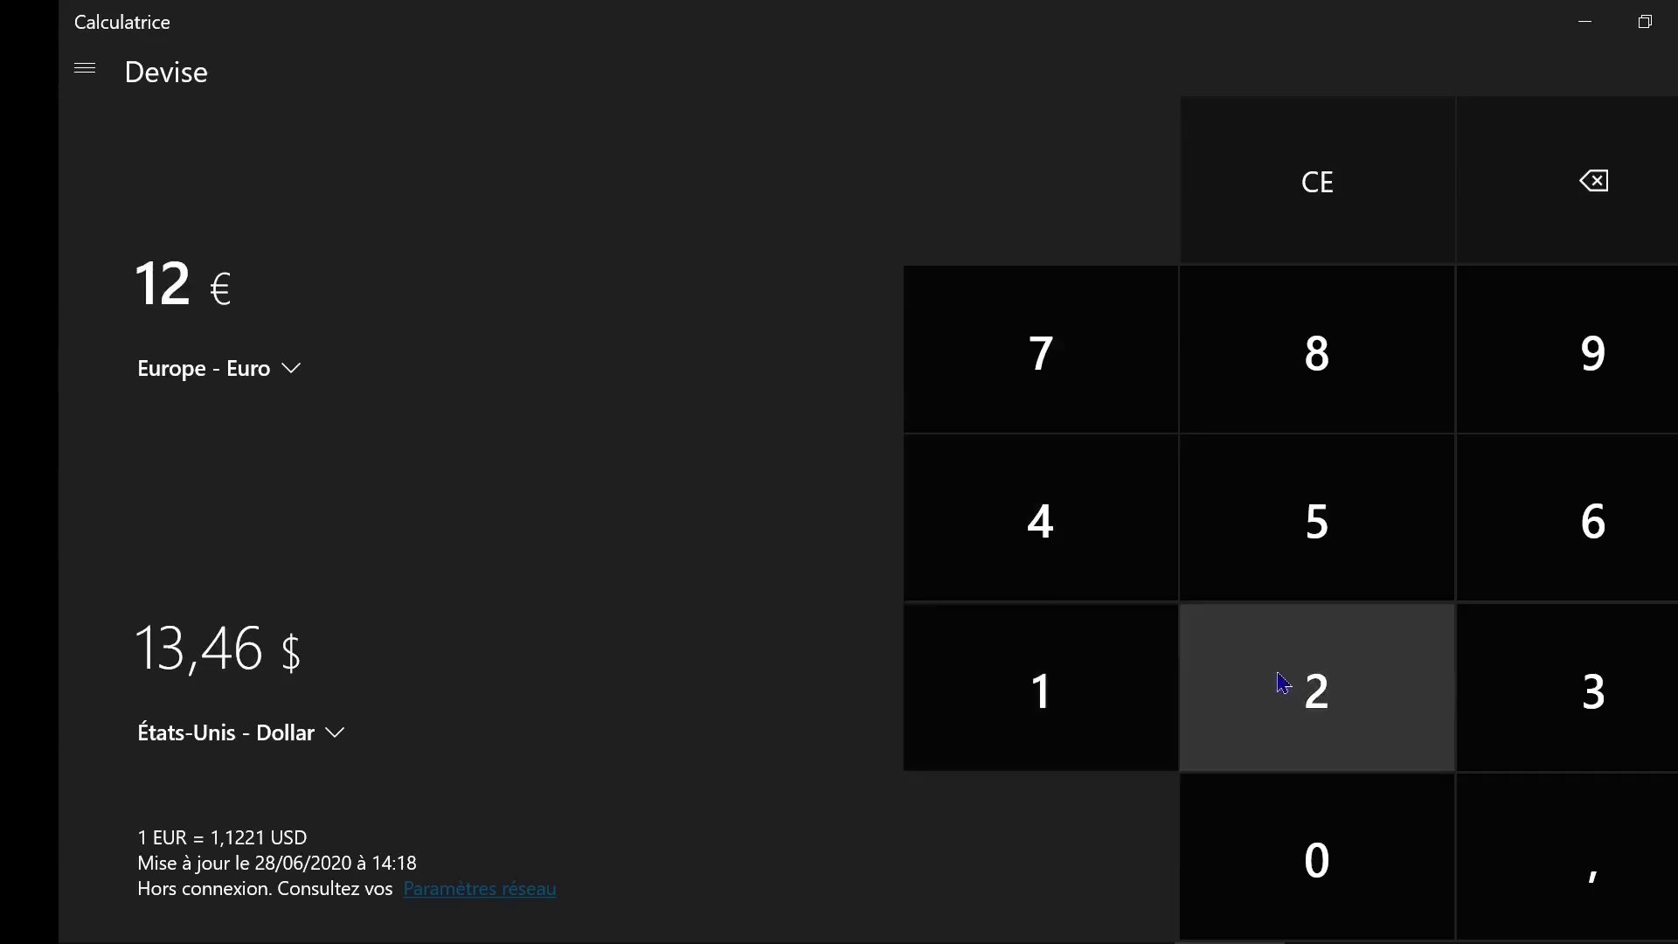
left_click(1630, 199)
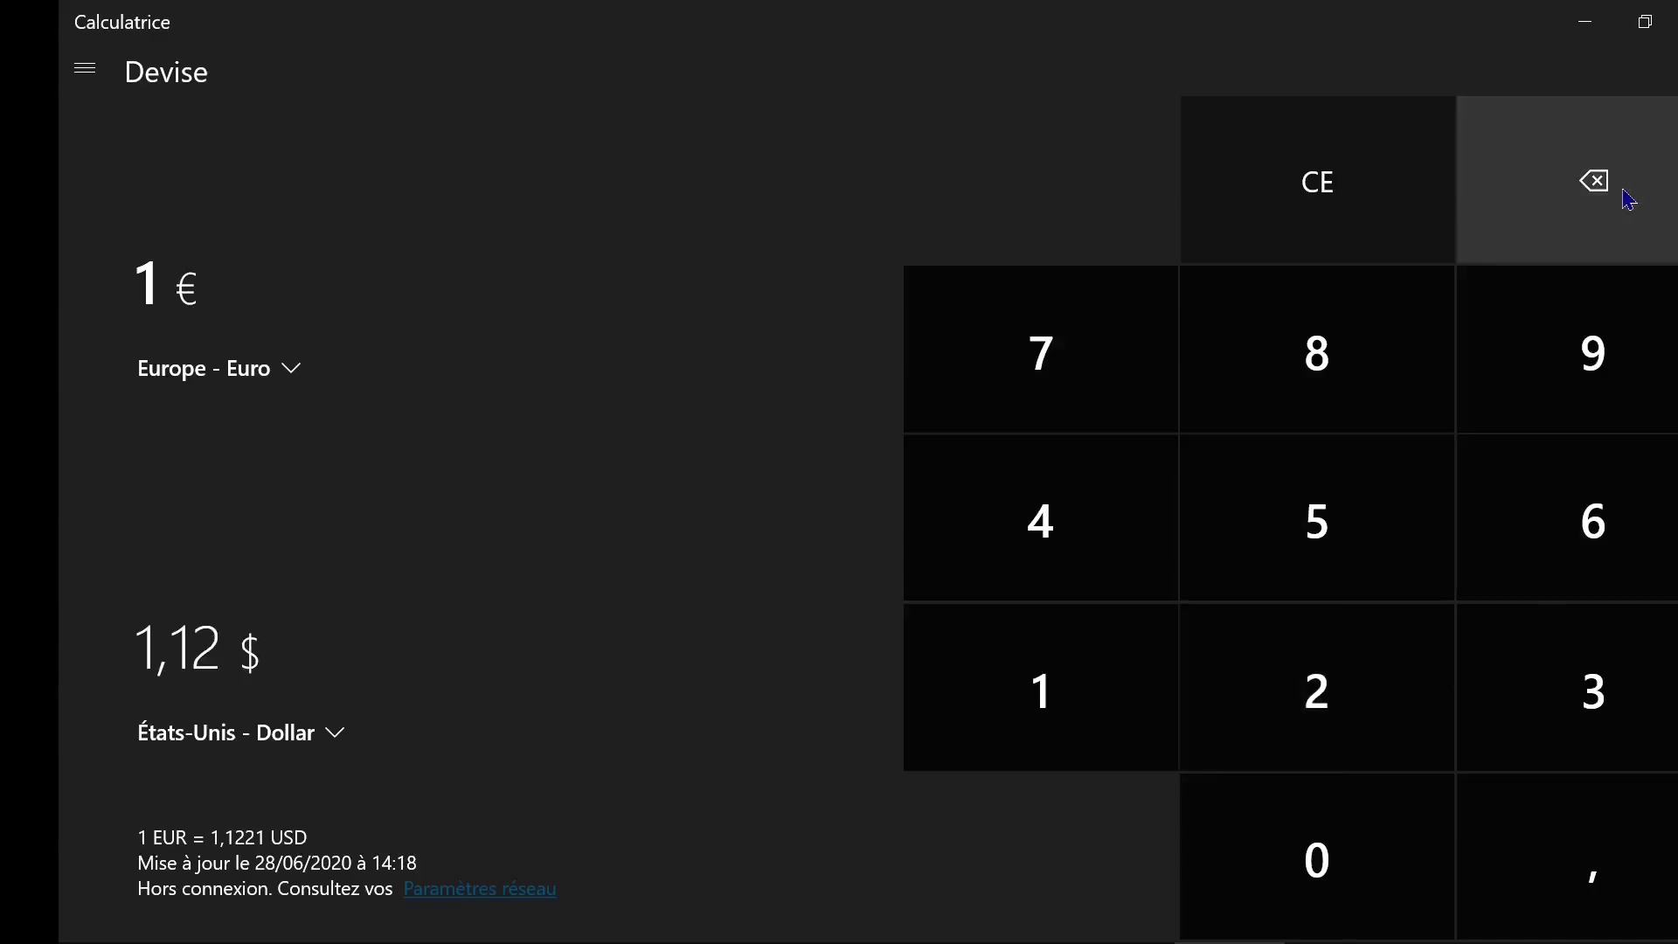
left_click(1617, 201)
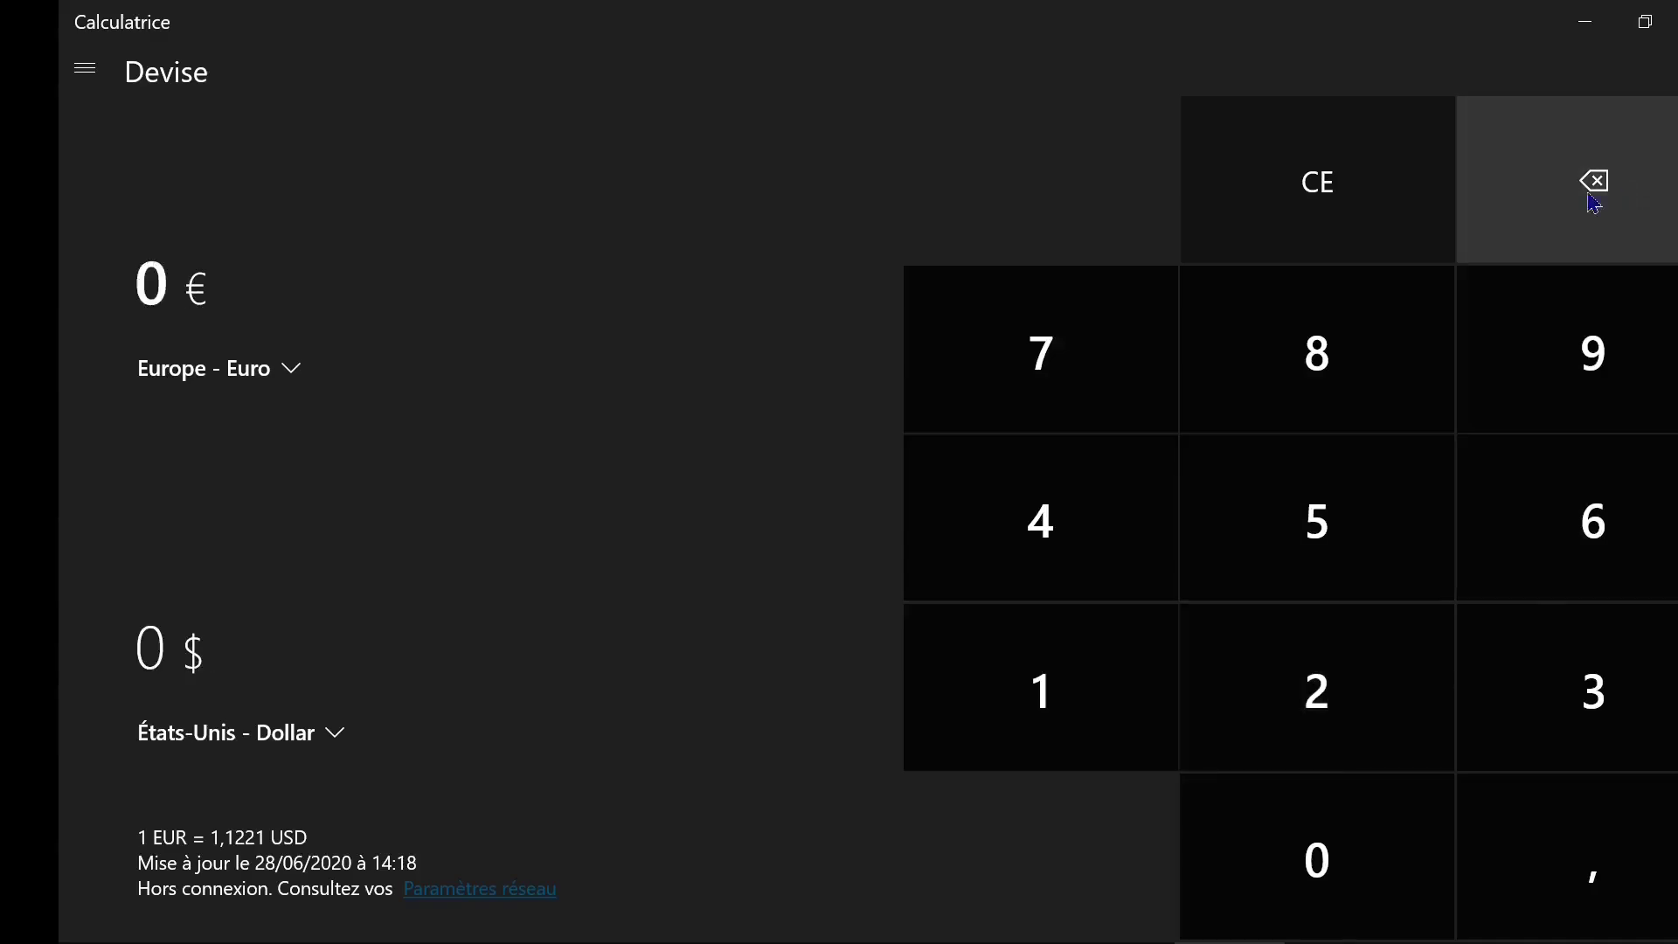
Switch the calculator to the Heure time converter.
left_click(83, 70)
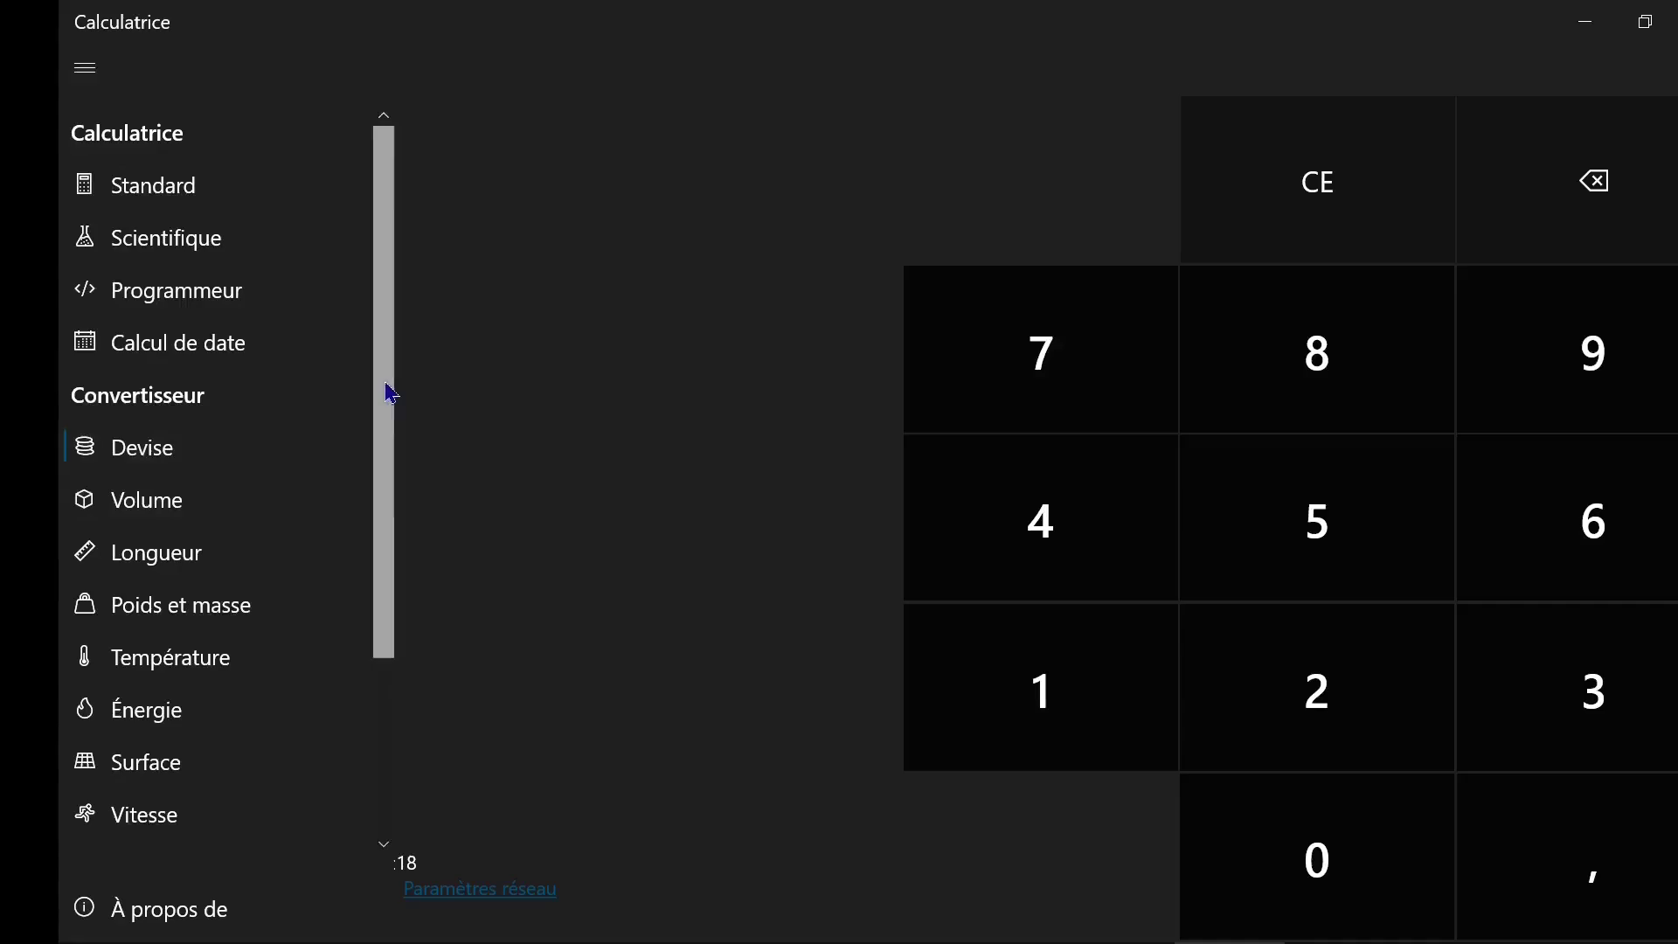
left_click_drag(386, 390, 387, 555)
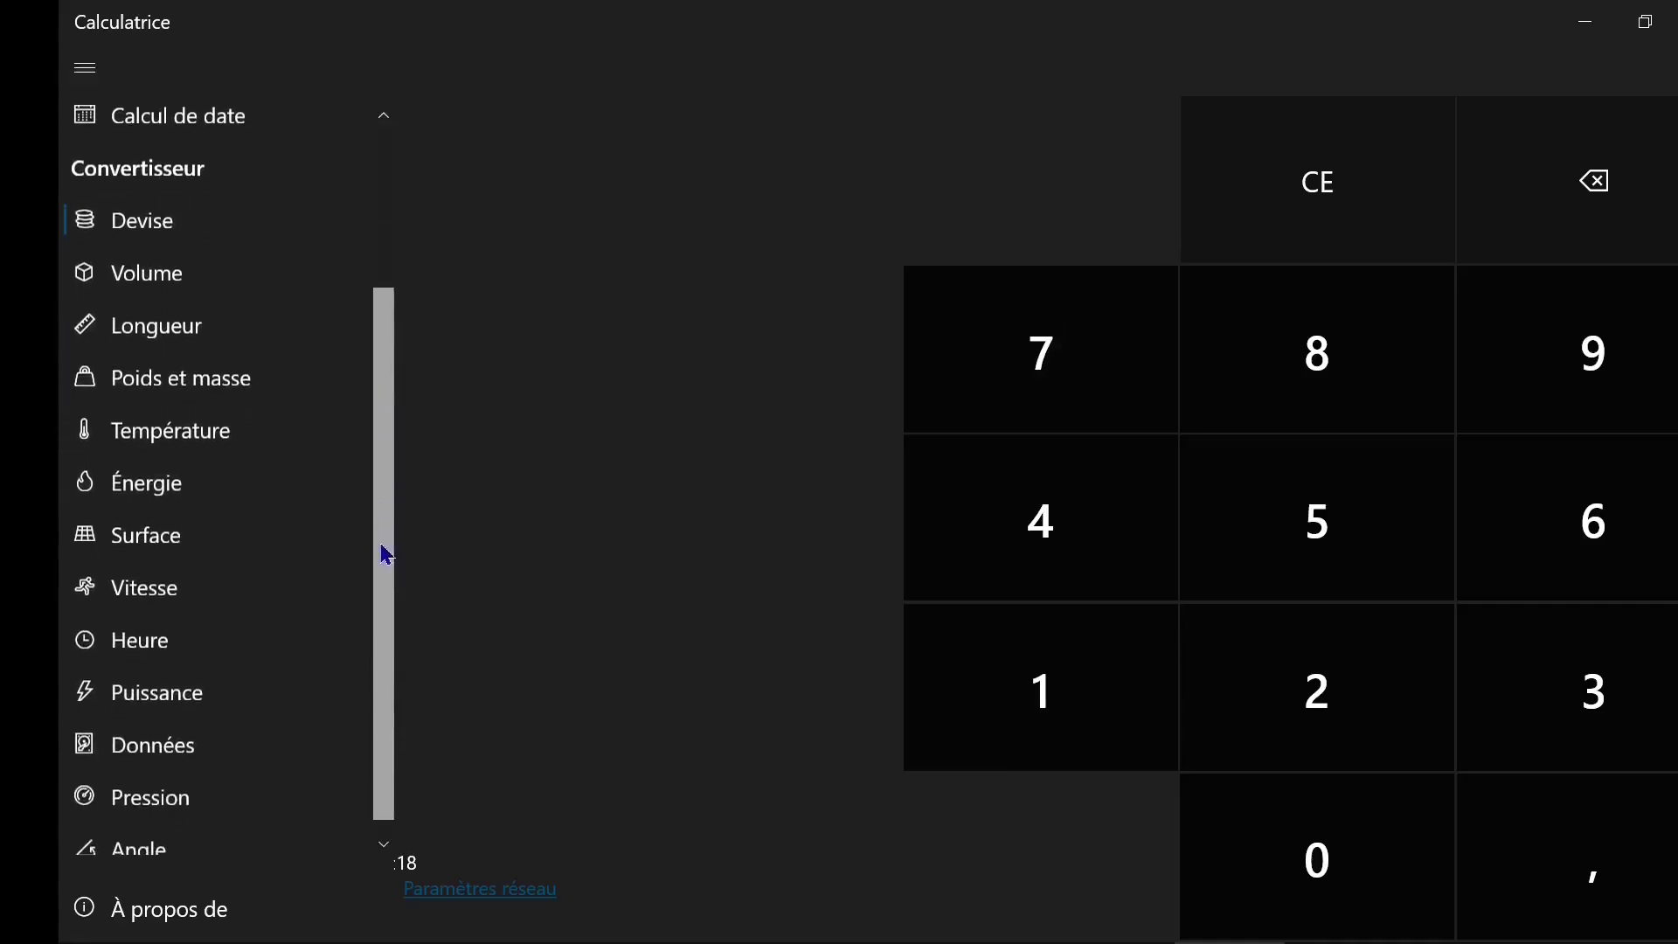
left_click(158, 645)
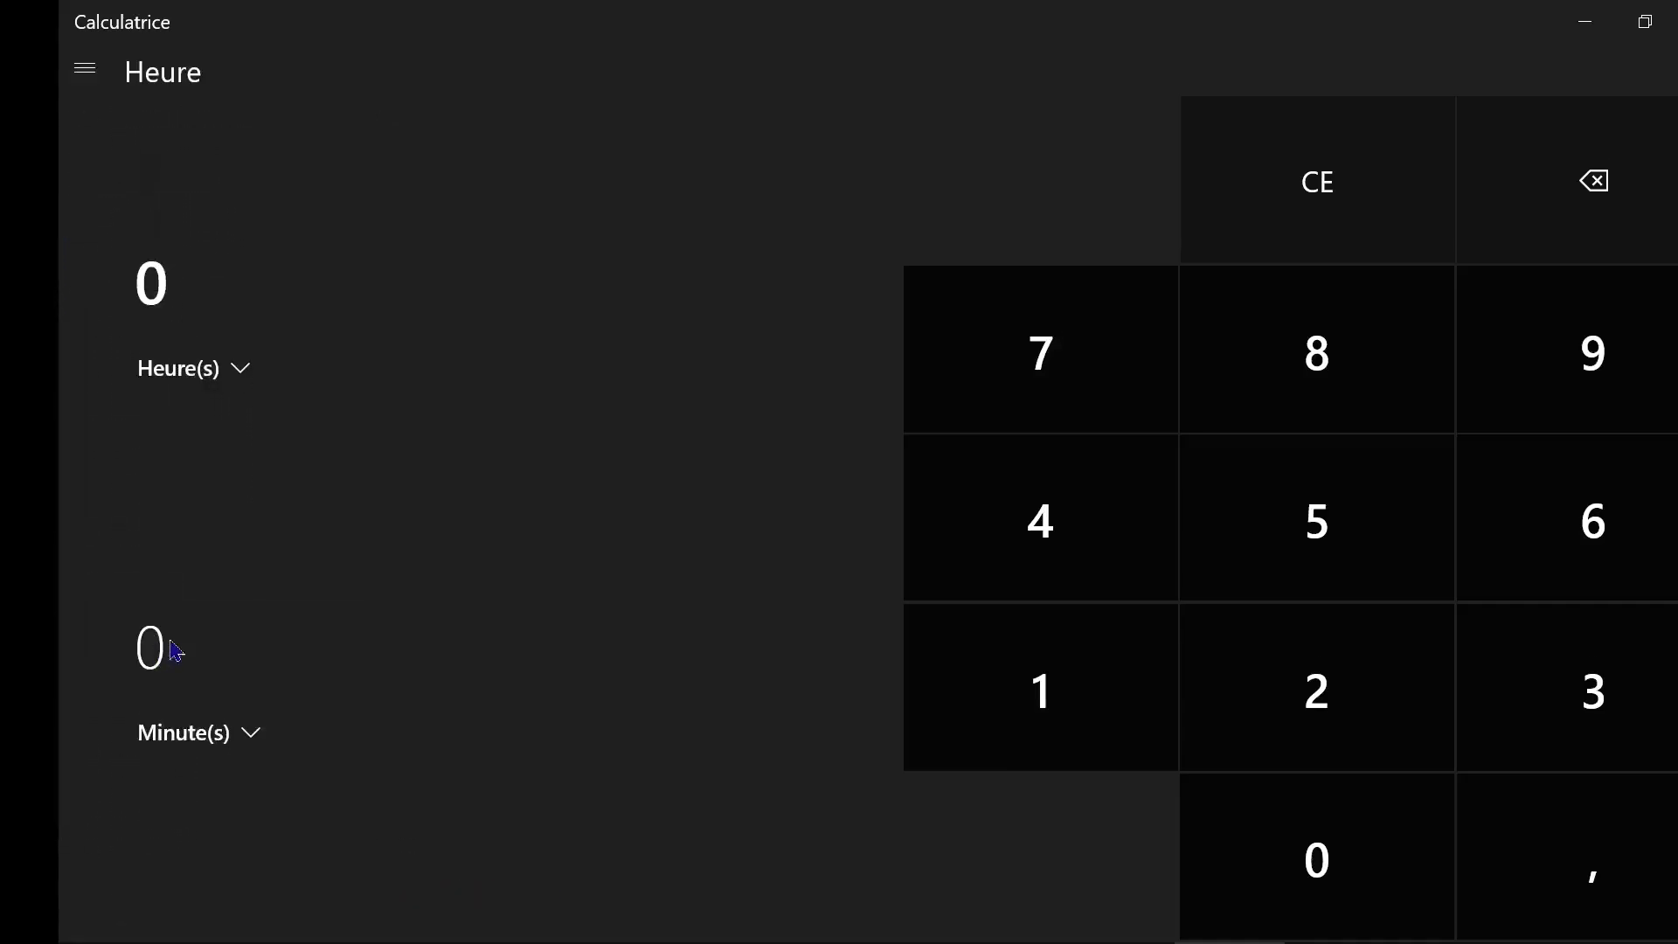
Keep Heure(s) as the source unit and enter 4 to convert it into minutes.
left_click(241, 371)
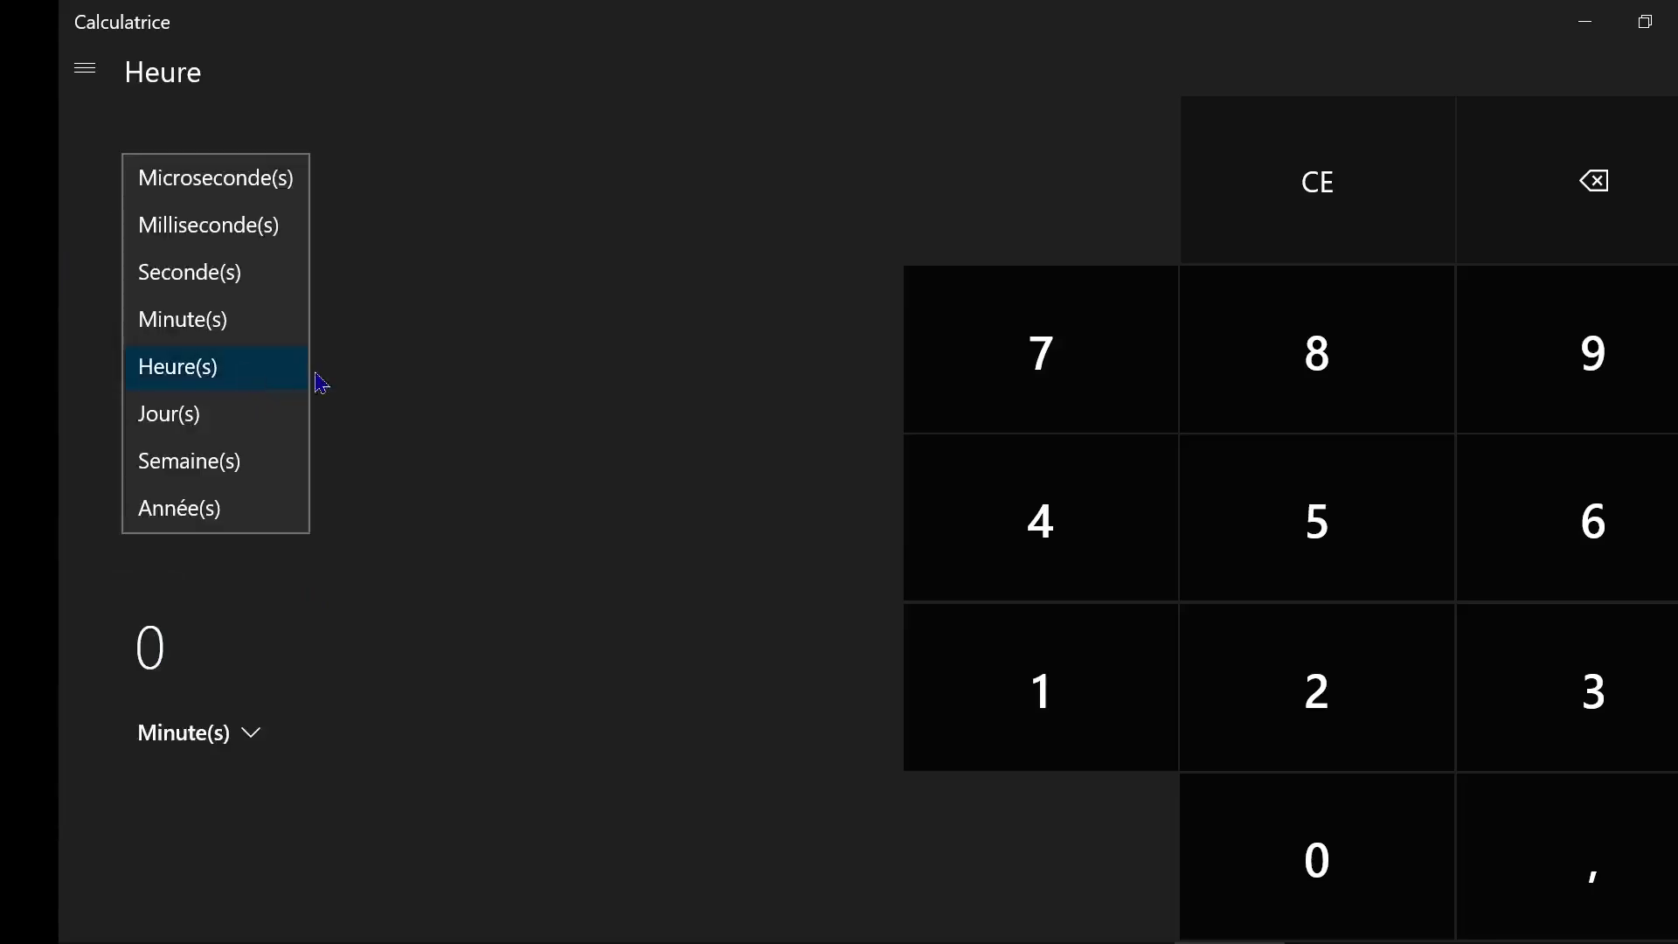
left_click(1045, 524)
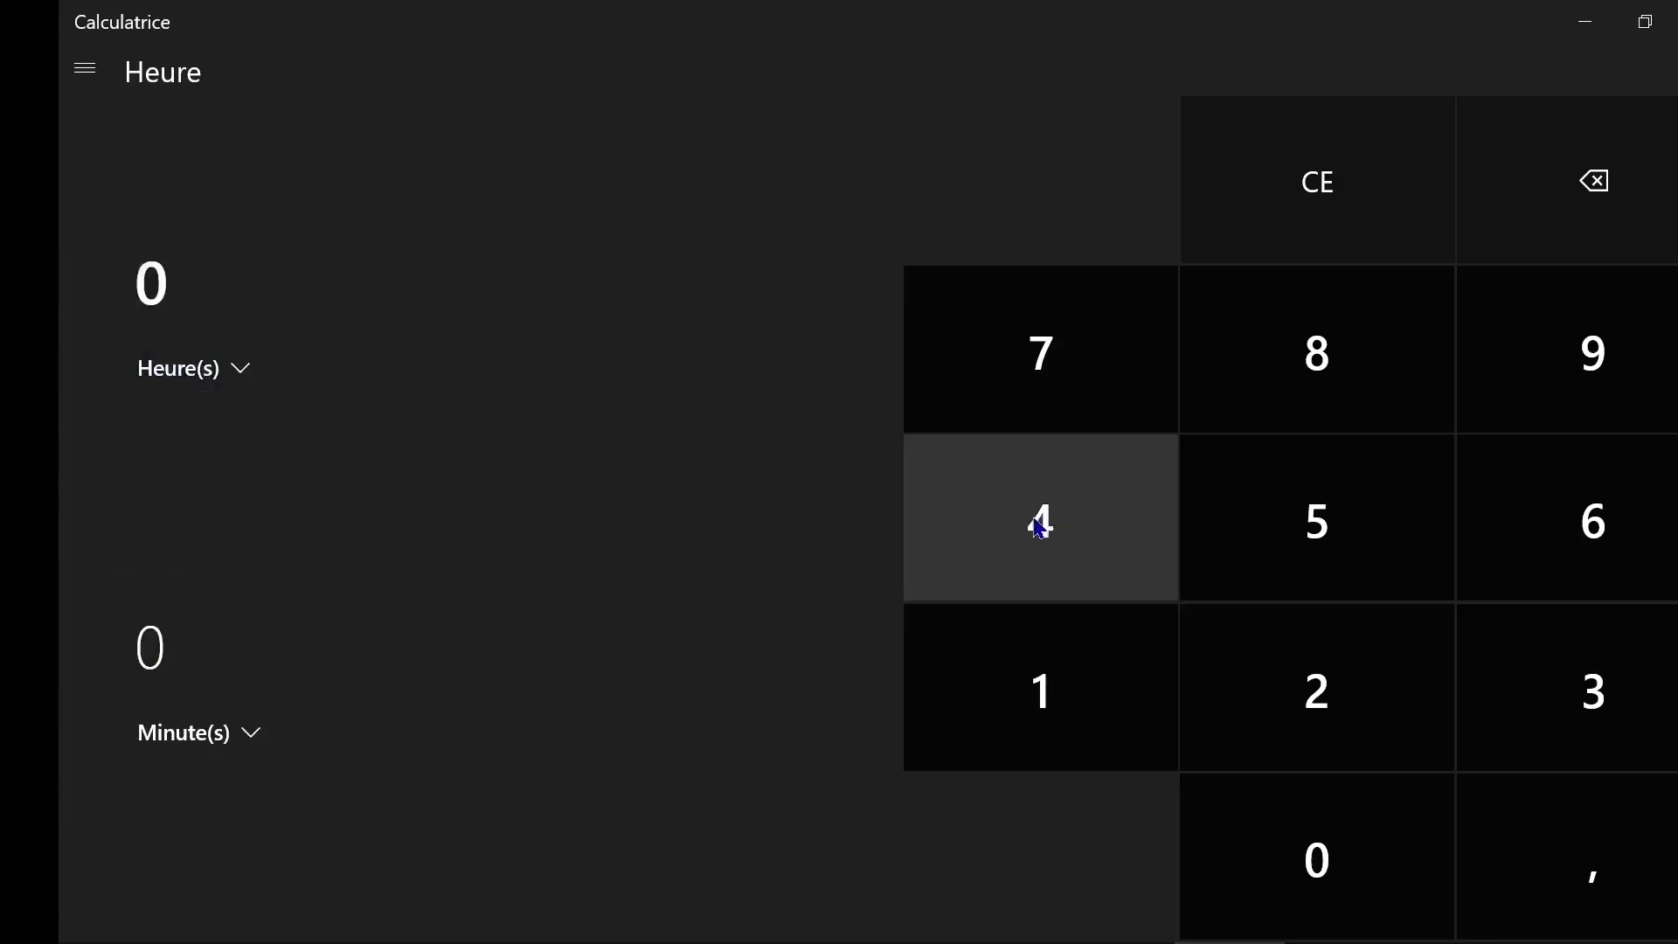
left_click(1040, 528)
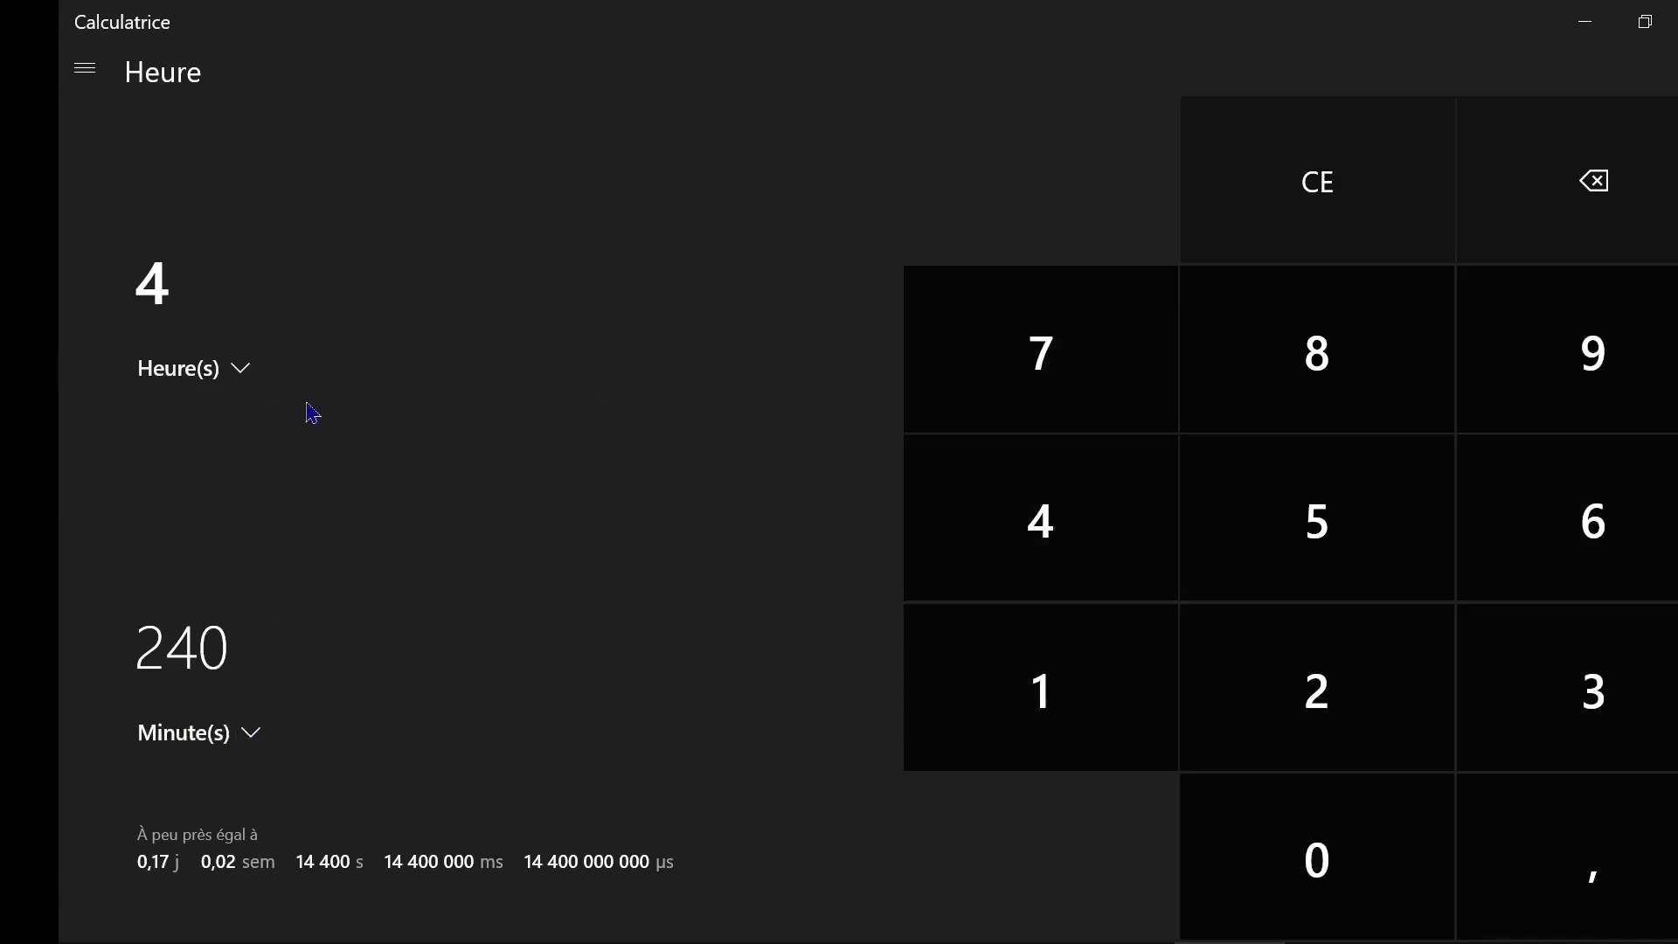
Keep Heure(s) as the source unit and extend the entered value to 40,33 hours.
left_click(237, 368)
left_click(234, 372)
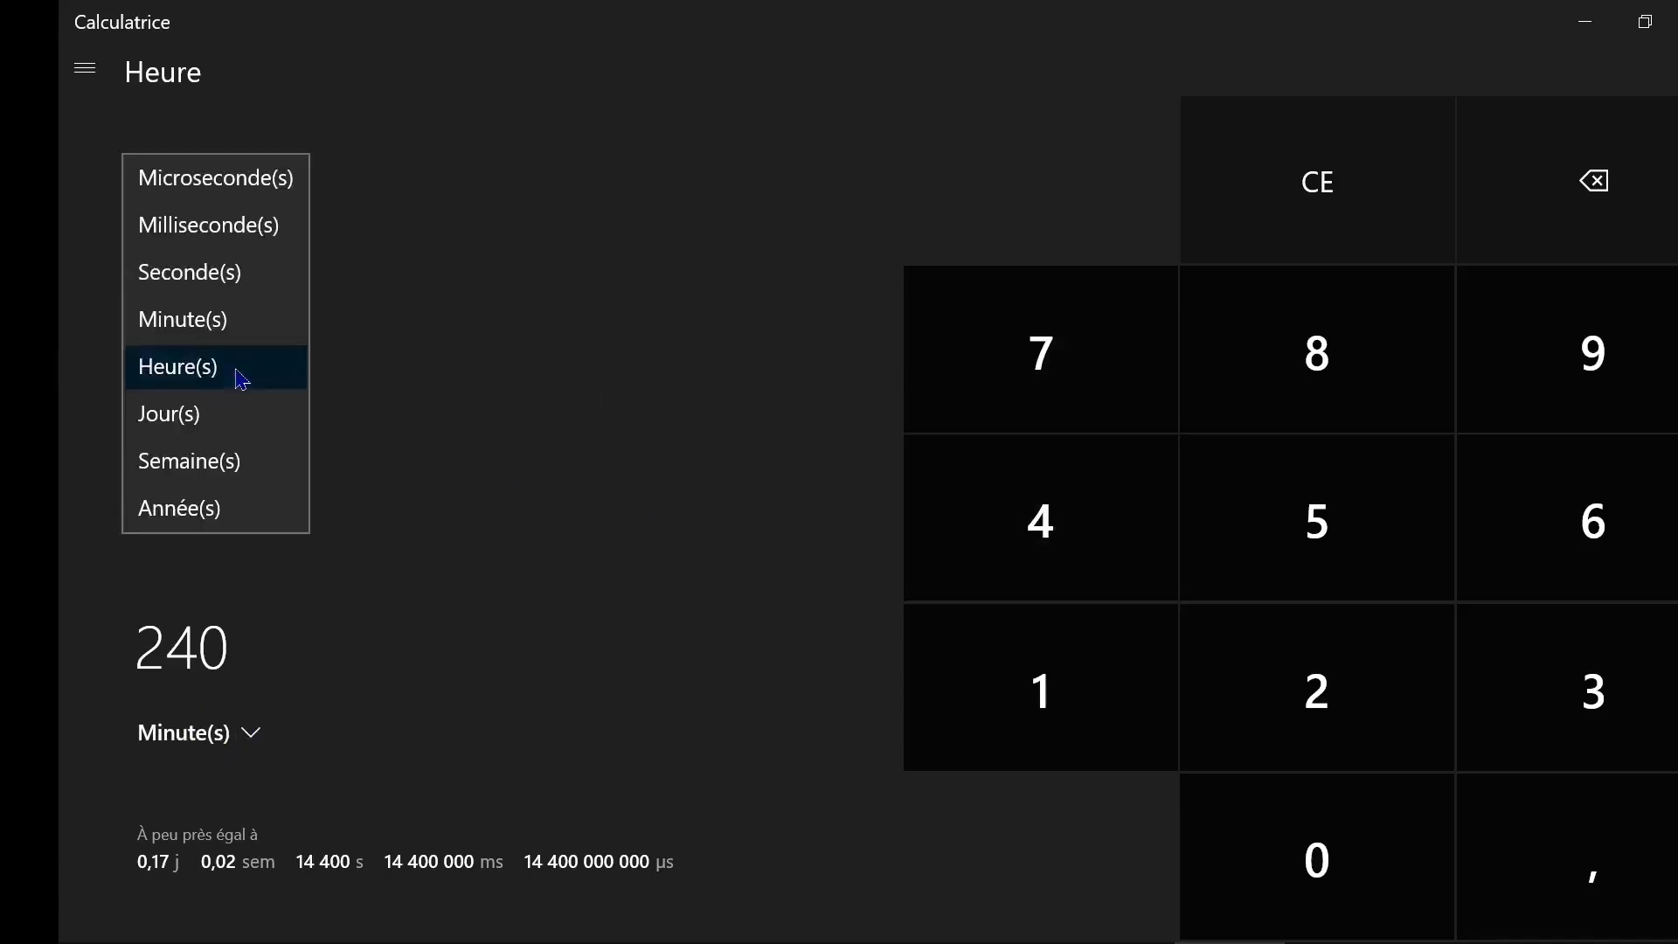
left_click(1320, 864)
left_click(1564, 888)
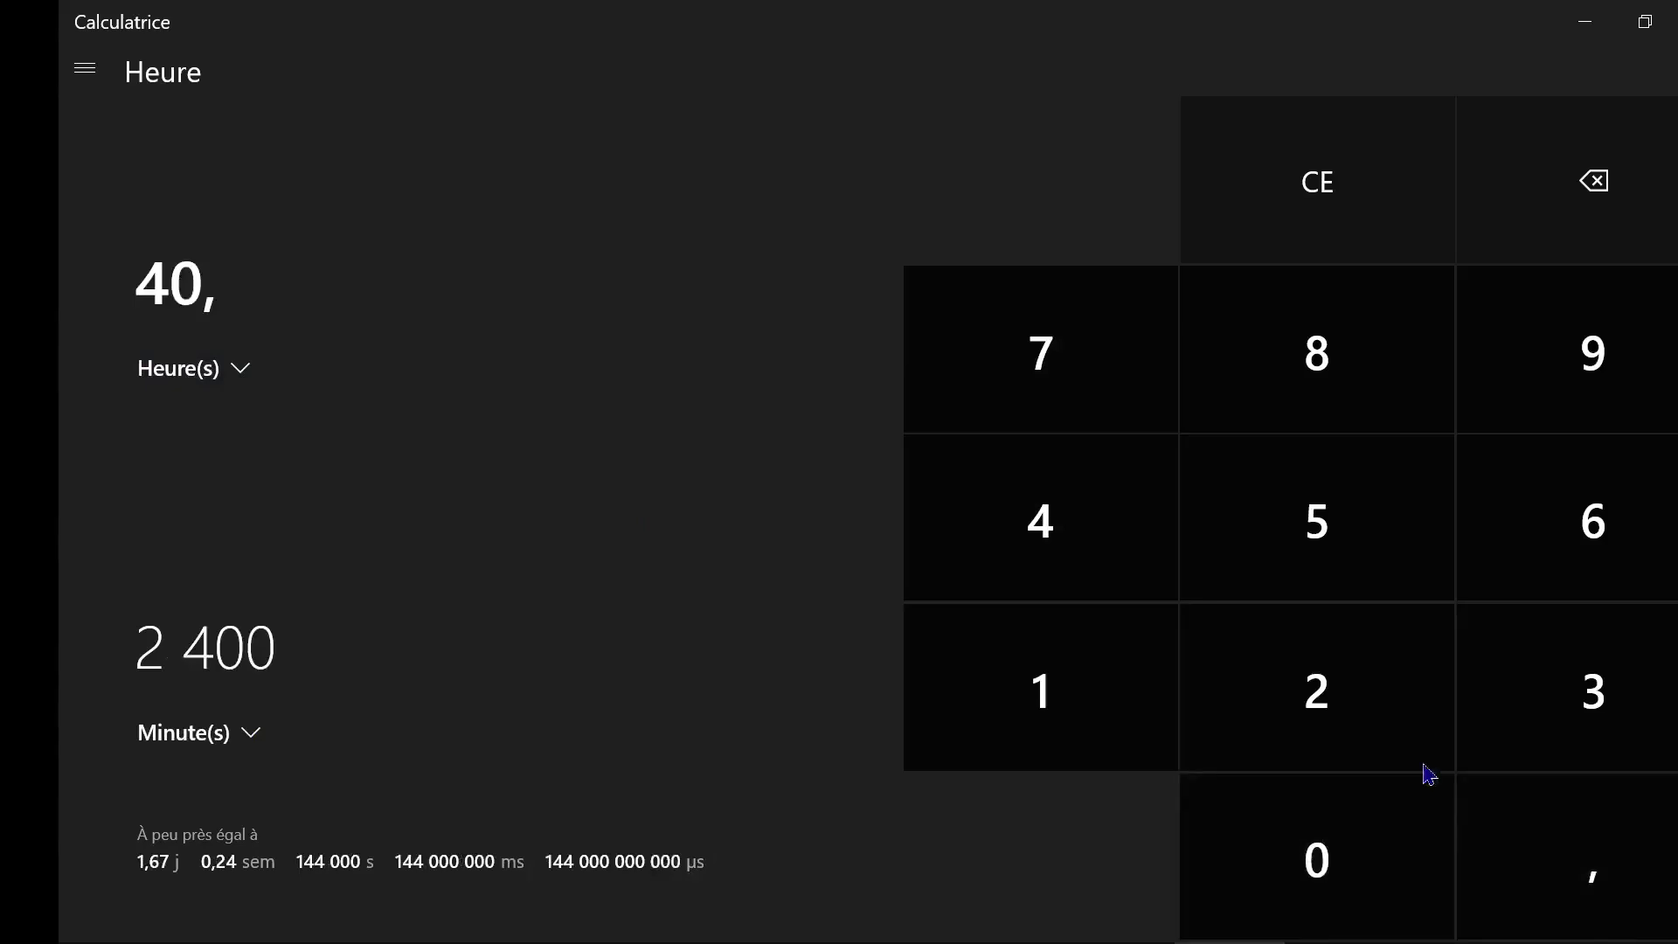
left_click(1570, 692)
left_click(1570, 694)
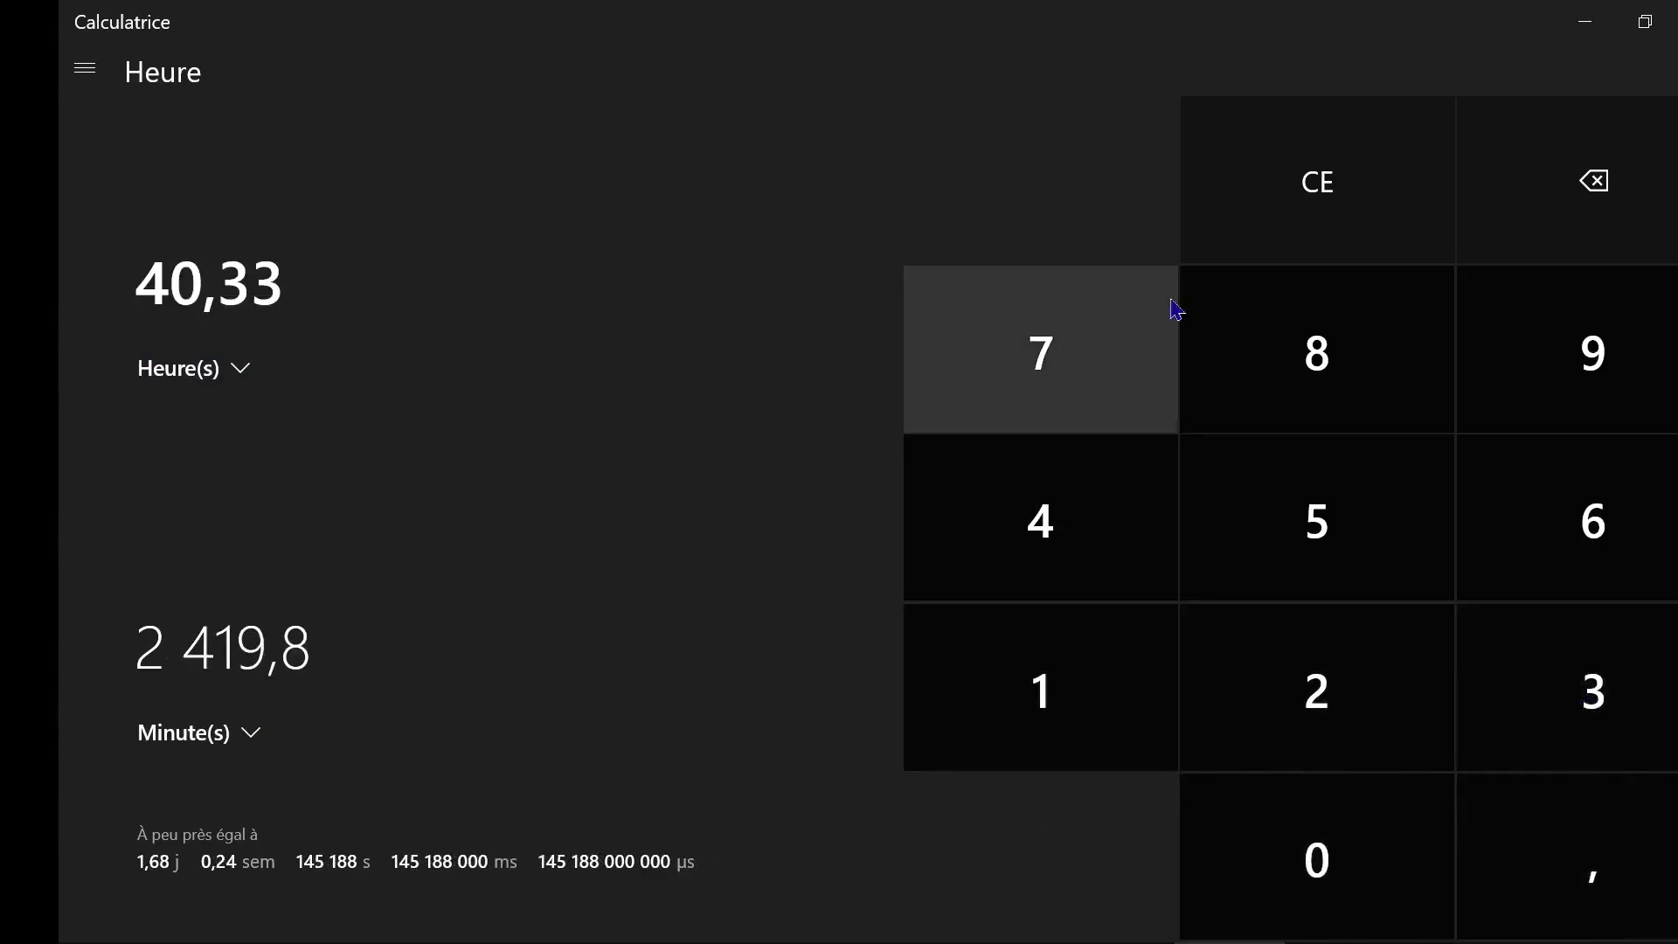
Clear the hour value and enter 0,25 to convert it into minutes.
left_click(1311, 213)
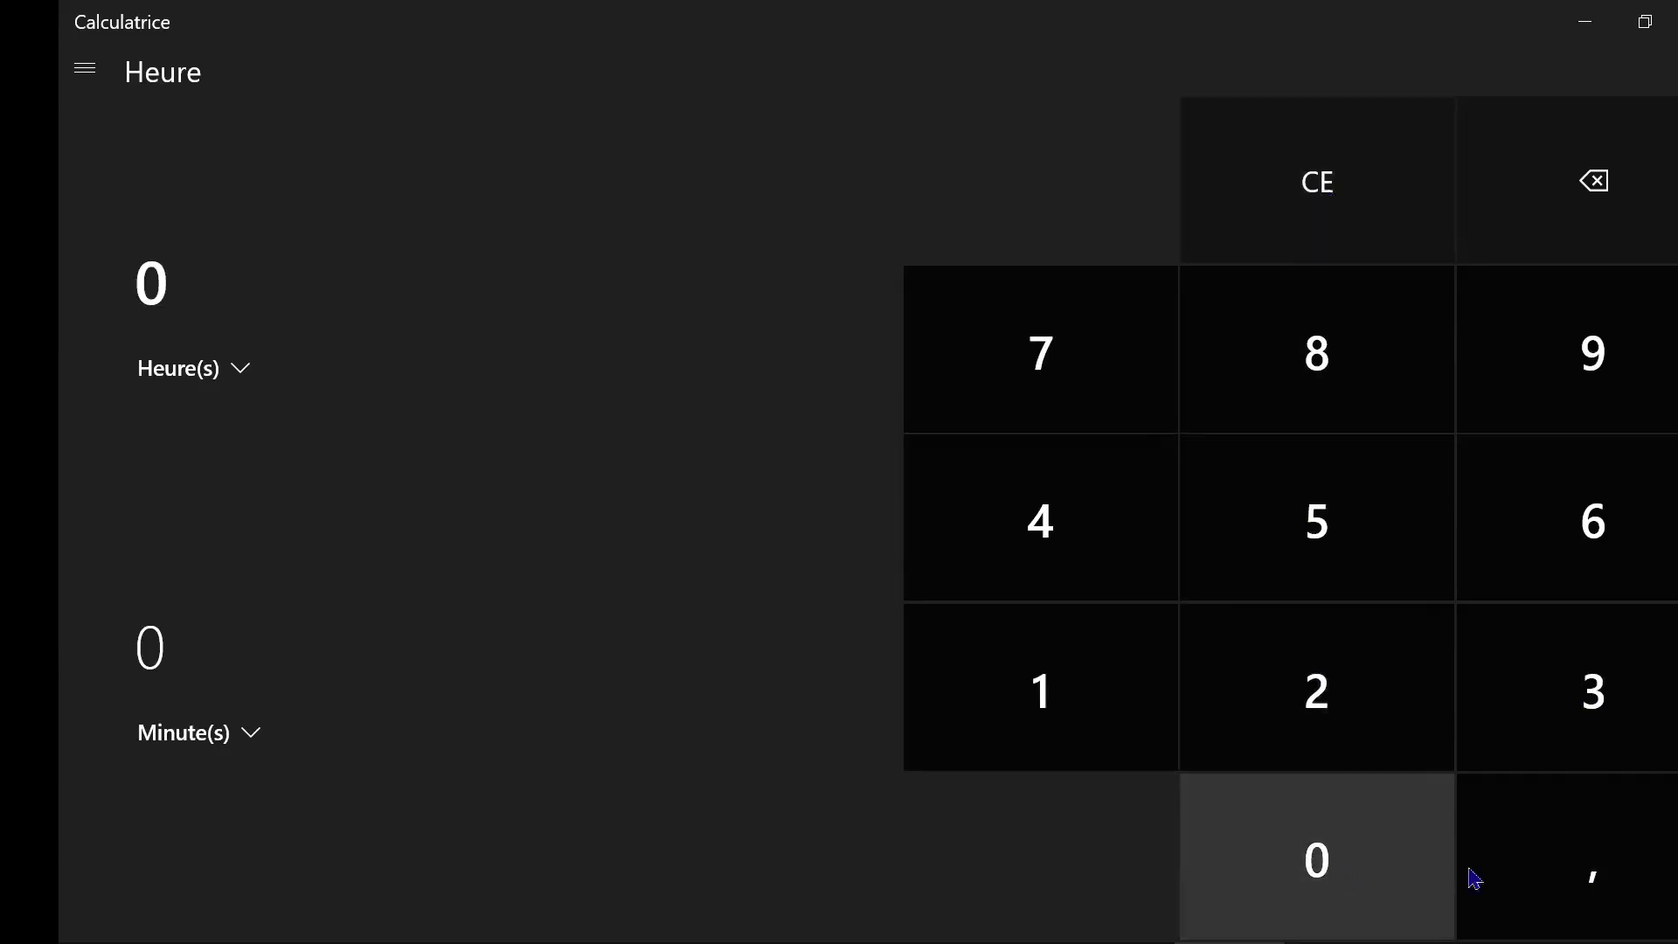
left_click(1599, 849)
left_click(1356, 628)
left_click(1350, 555)
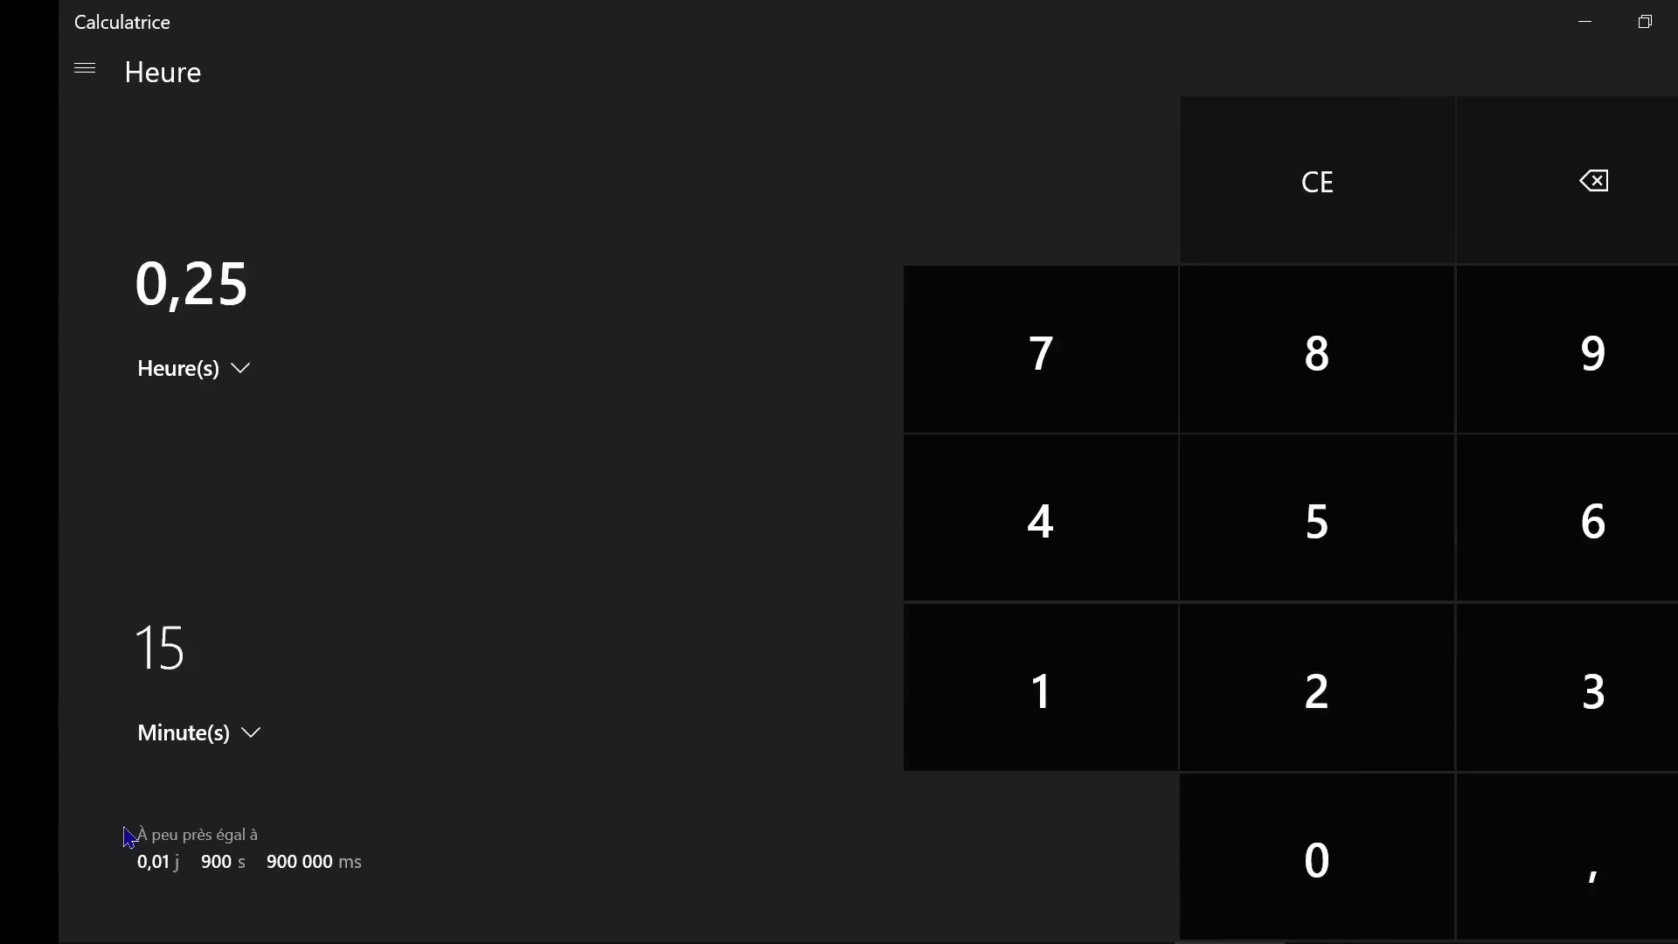
Change the source unit to Jour(s) and keep Minute(s) as the target unit.
left_click(256, 742)
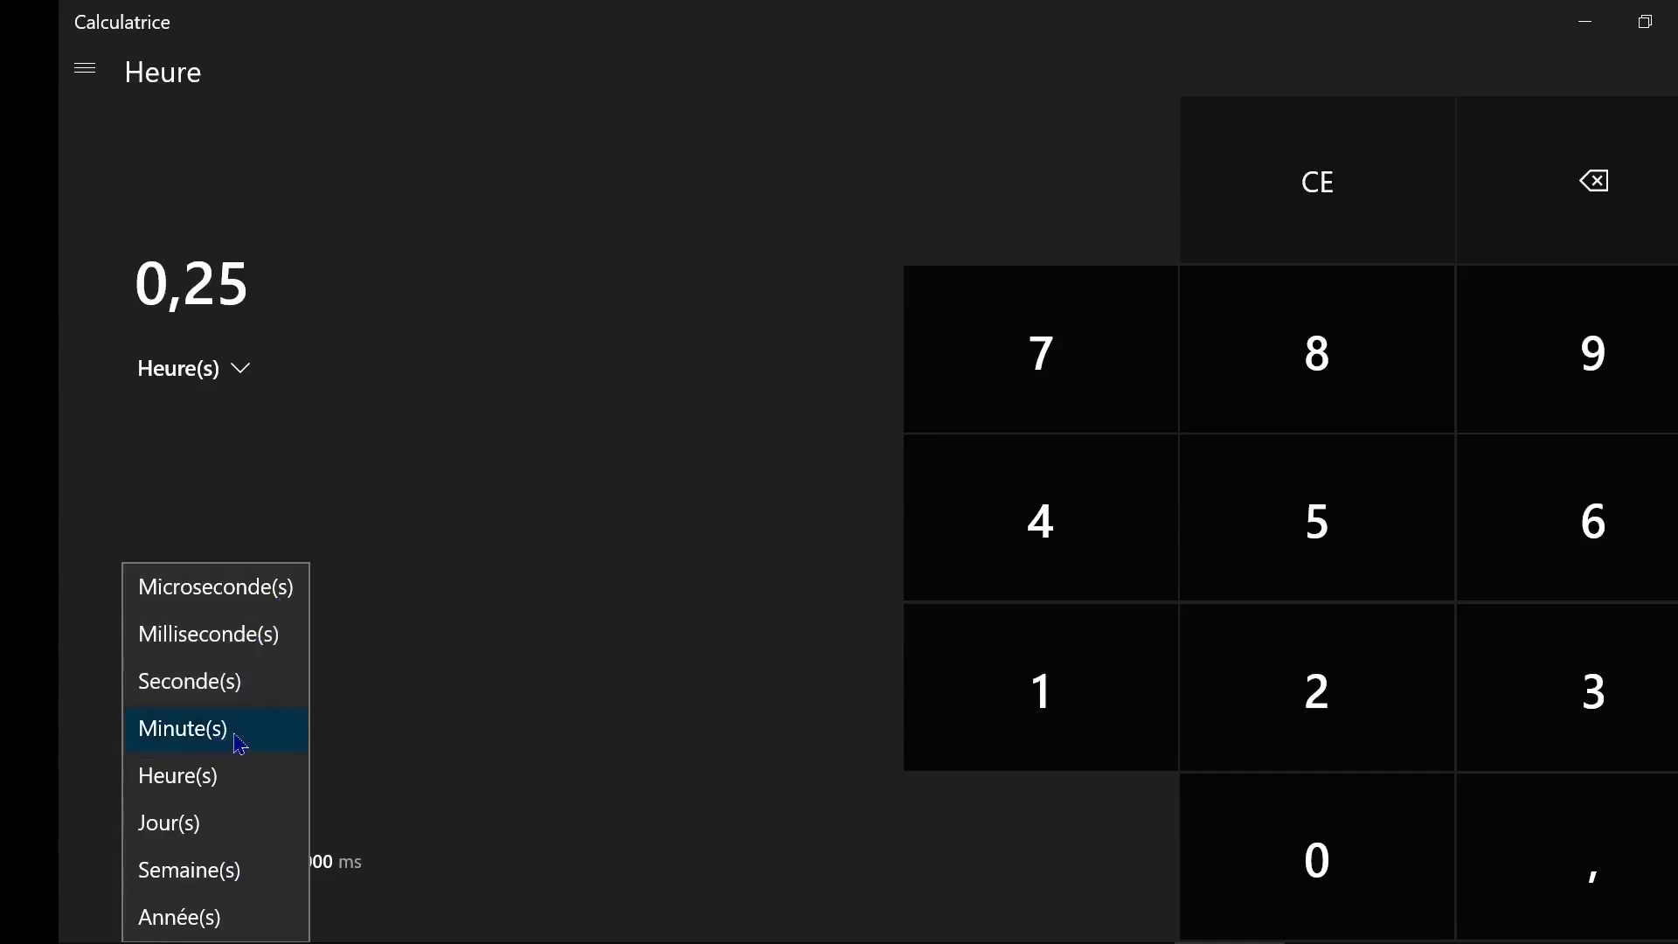
left_click(241, 387)
left_click(244, 366)
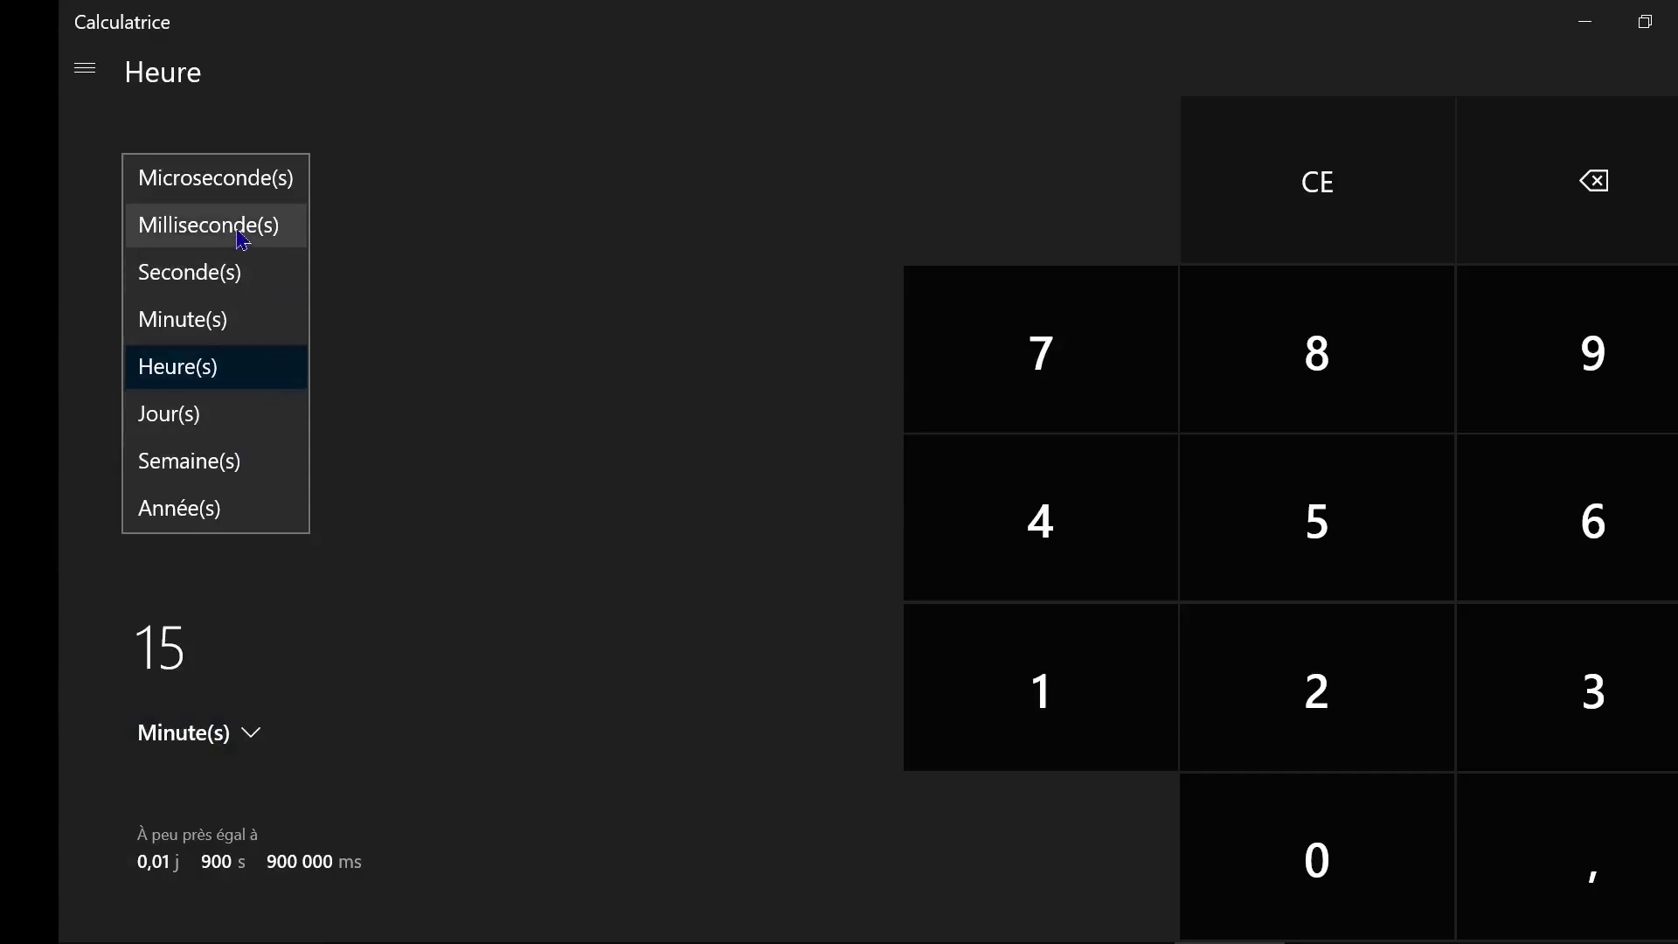
left_click(219, 430)
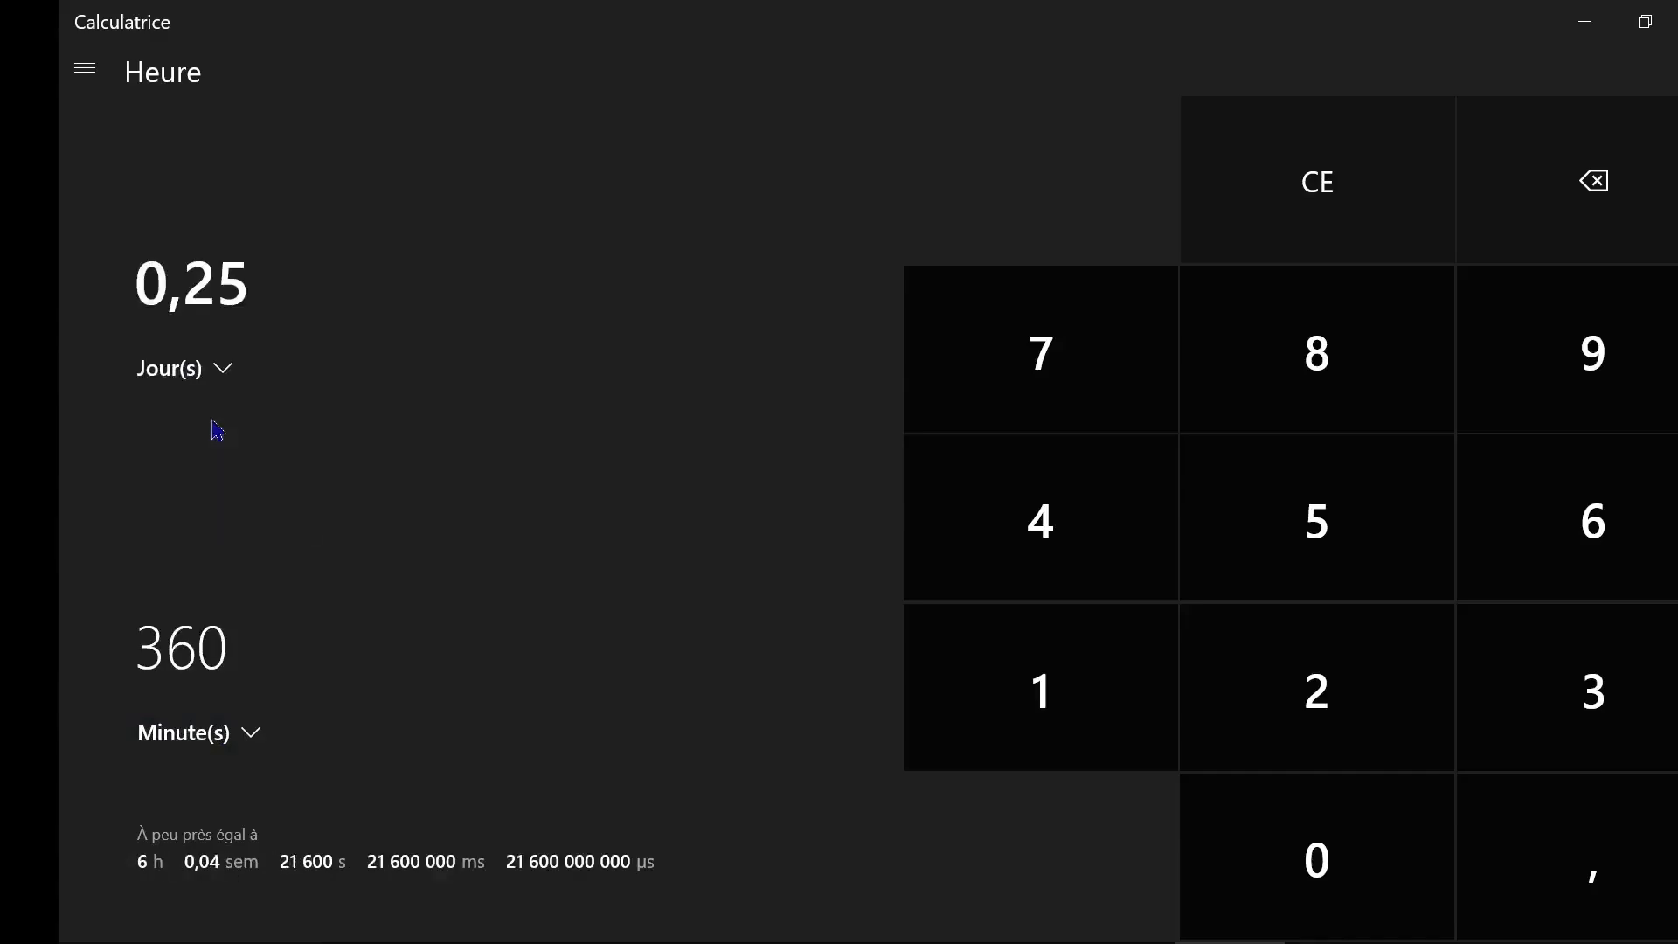
Replace the entered value with 10 days and set the target unit to Seconde(s).
left_click(1365, 202)
left_click(1062, 677)
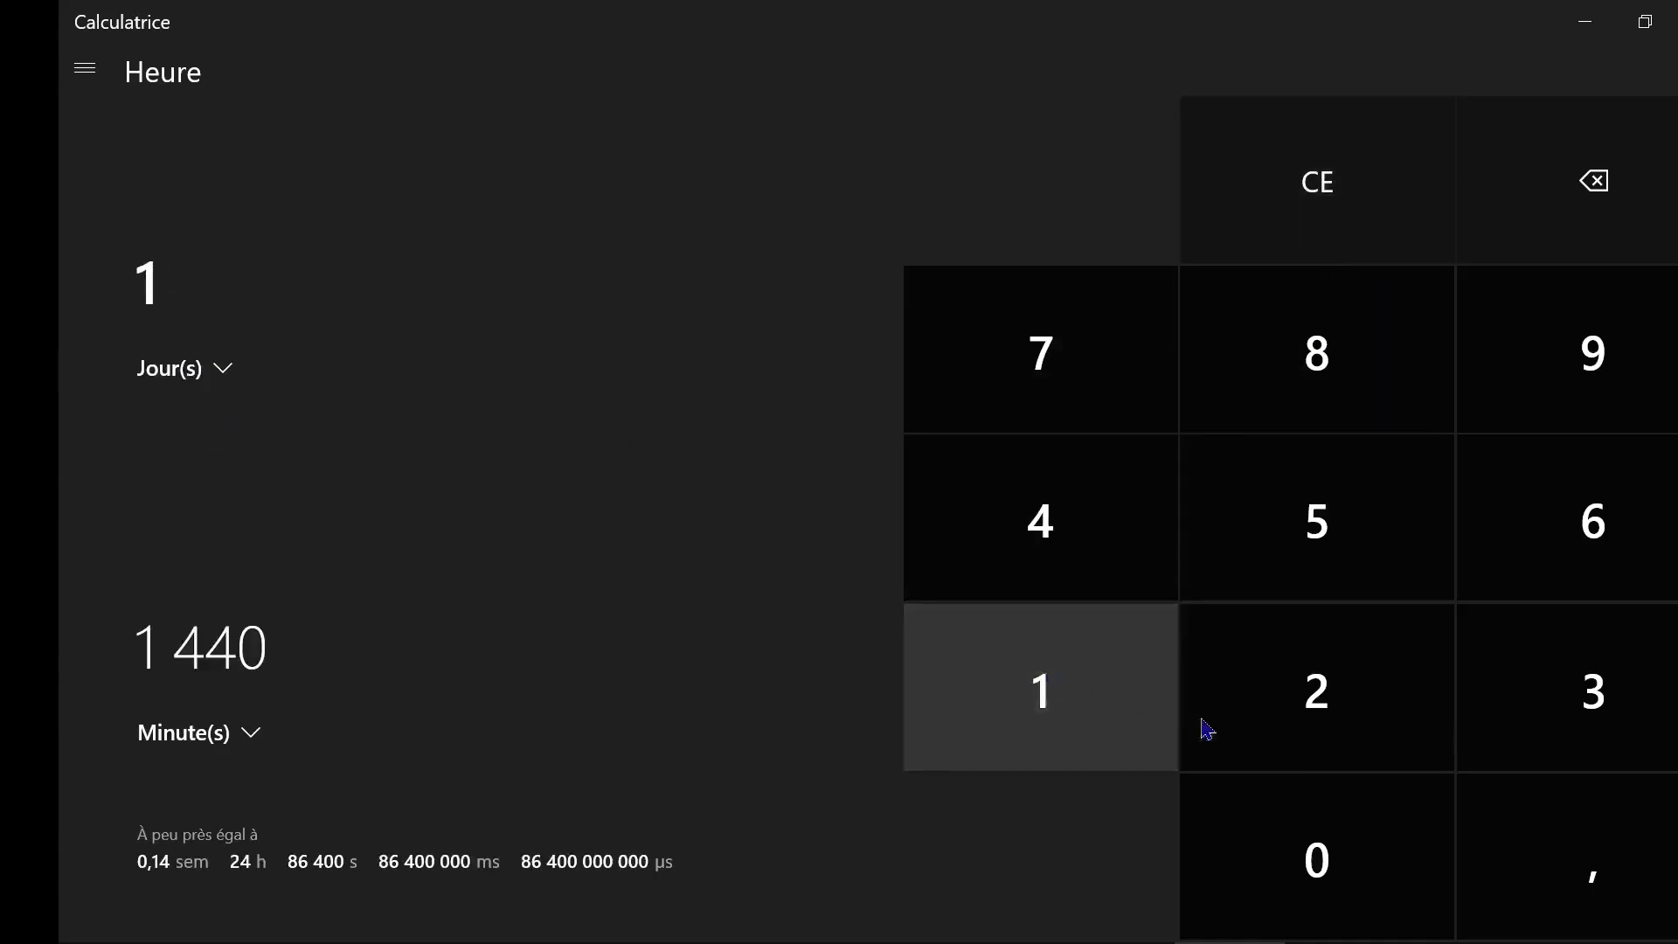
left_click(1318, 858)
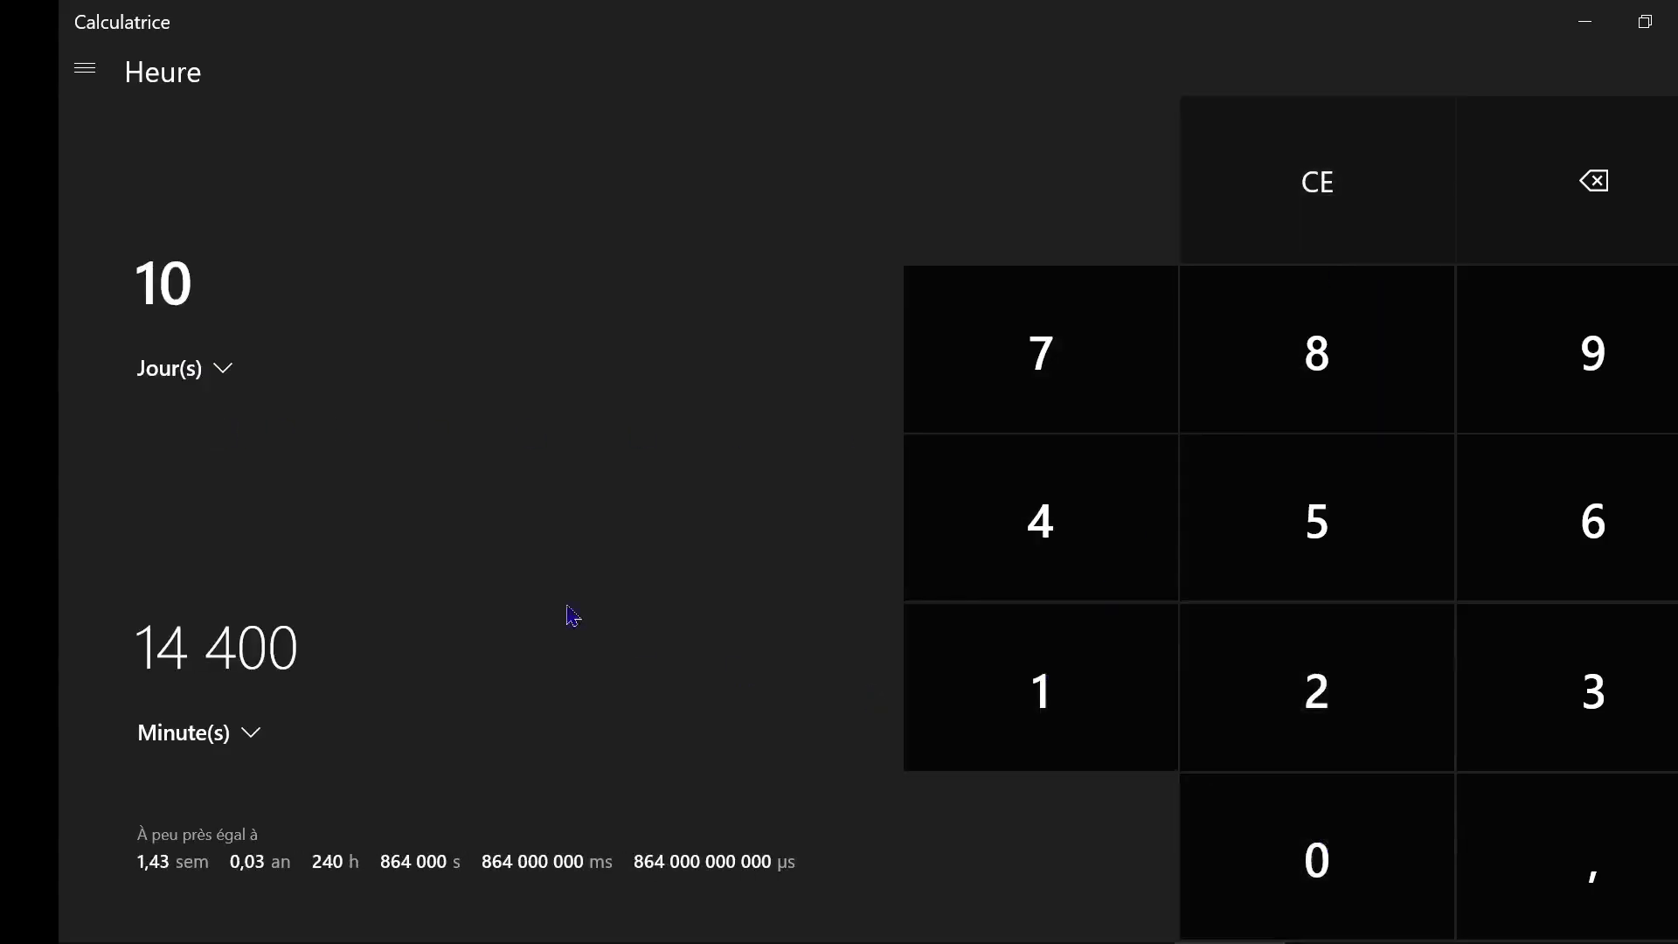
left_click(256, 732)
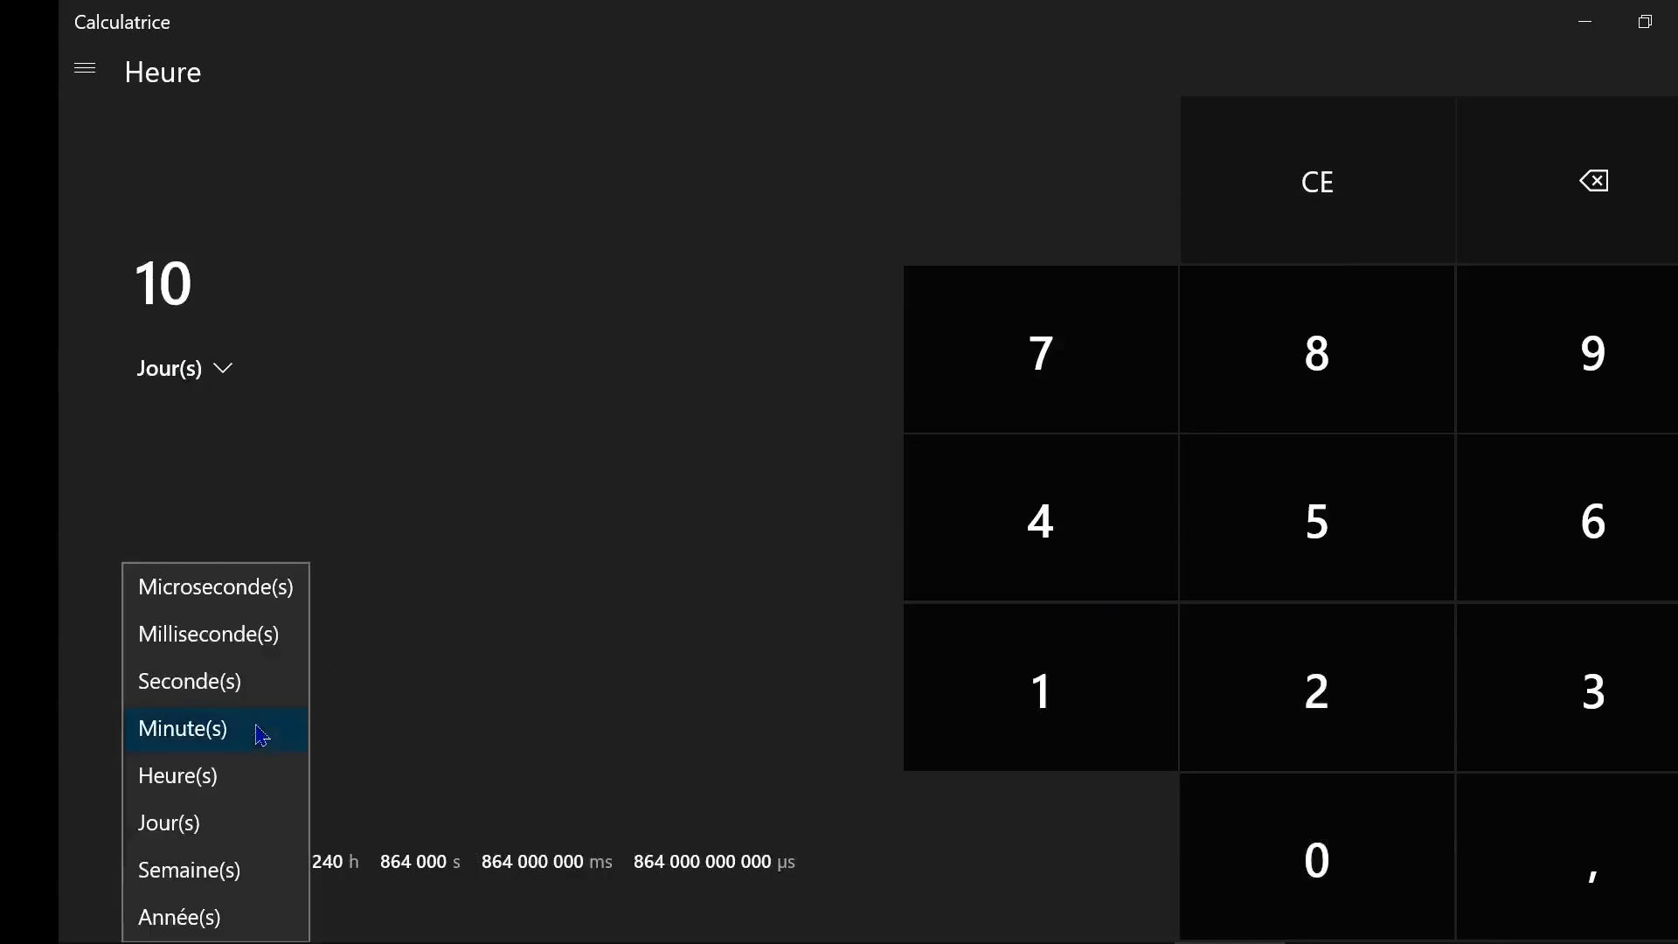
left_click(214, 685)
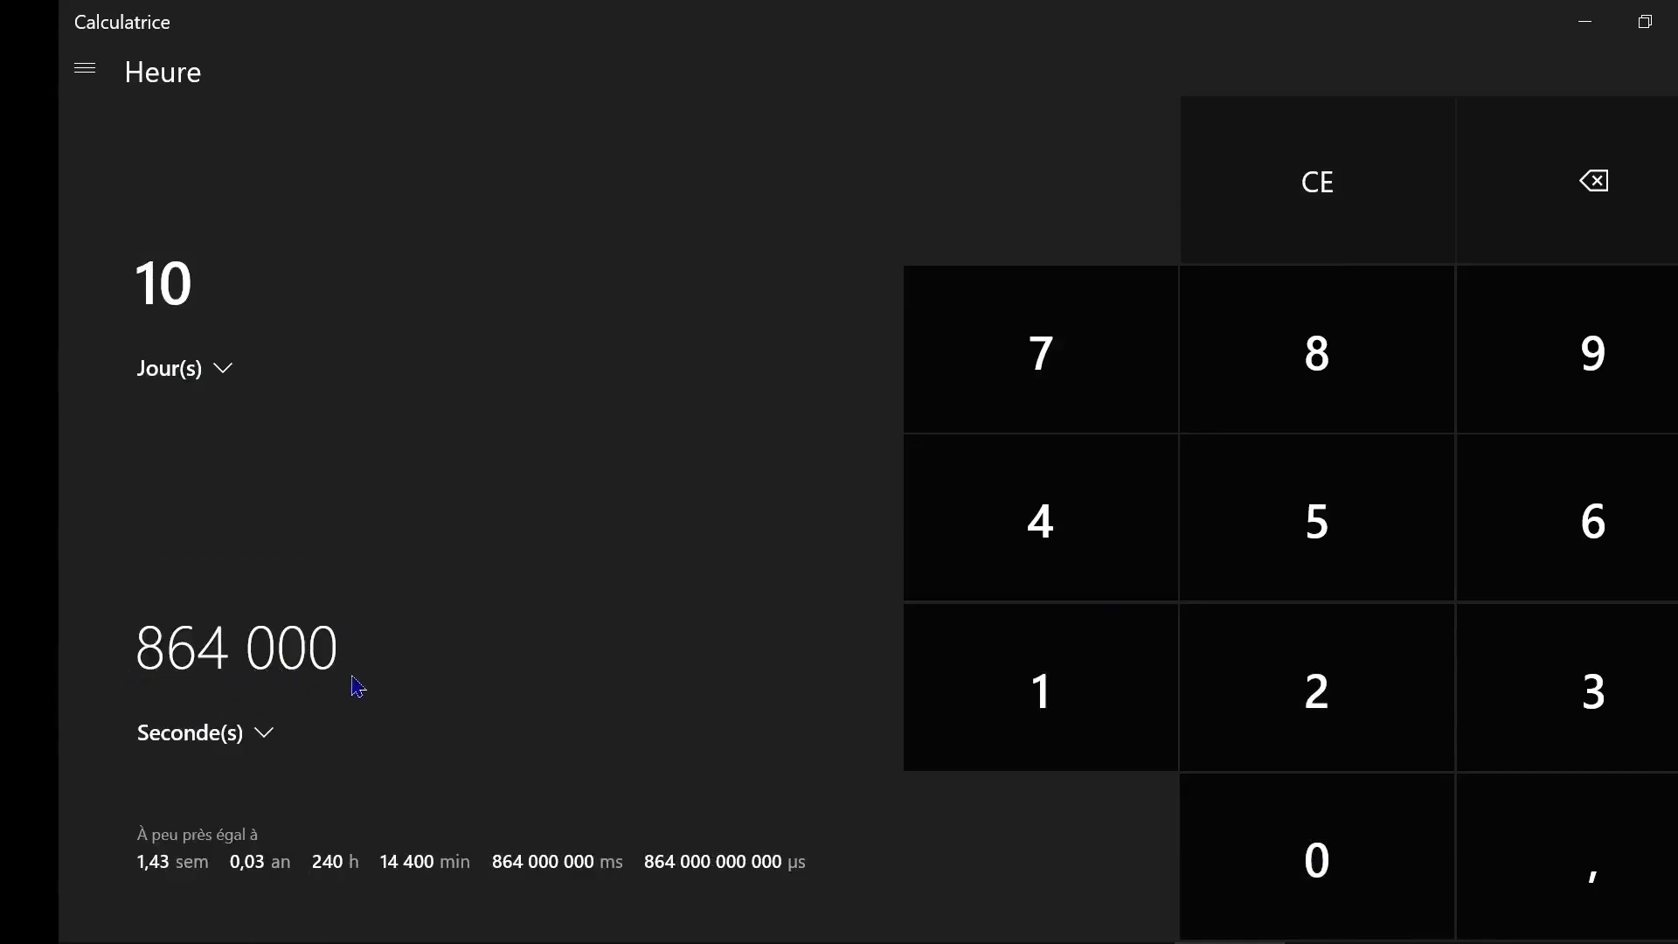